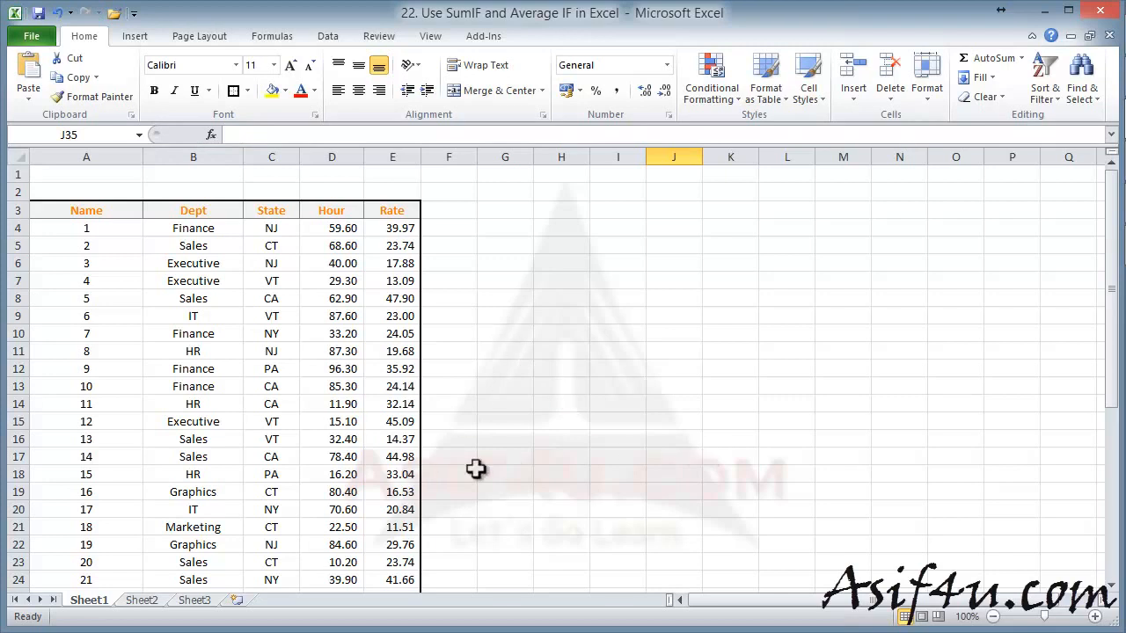
# Step: Examine the Dept, State, Hour and Rate data in the employee table and the empty summary cells beneath it
pyautogui.scroll(-8, 449, 423)
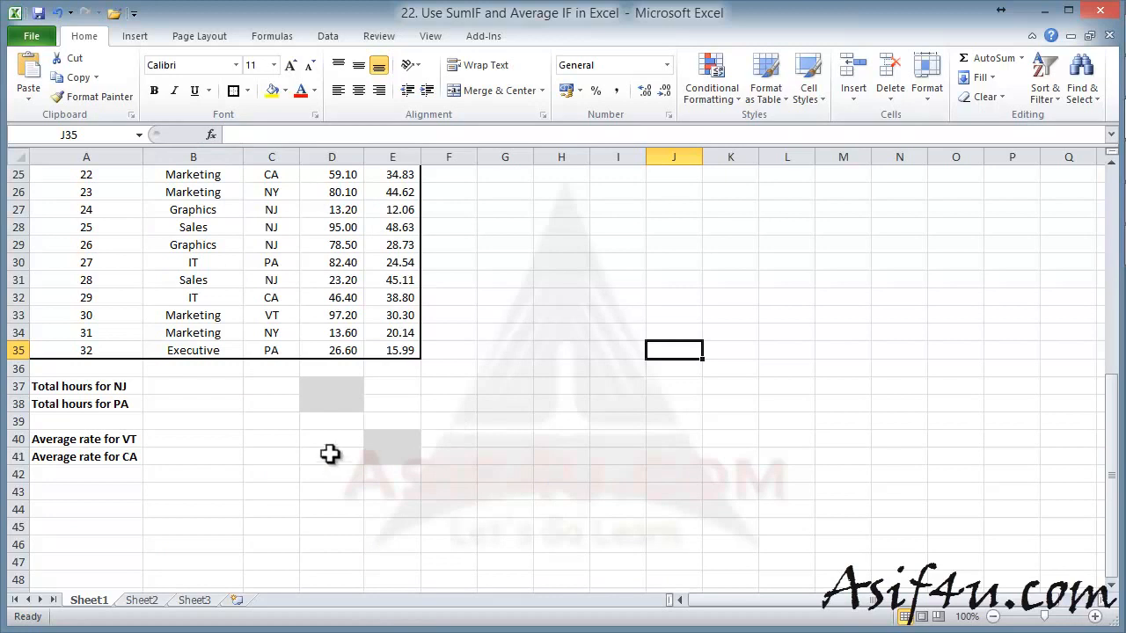
pyautogui.click(327, 386)
pyautogui.scroll(8, 369, 395)
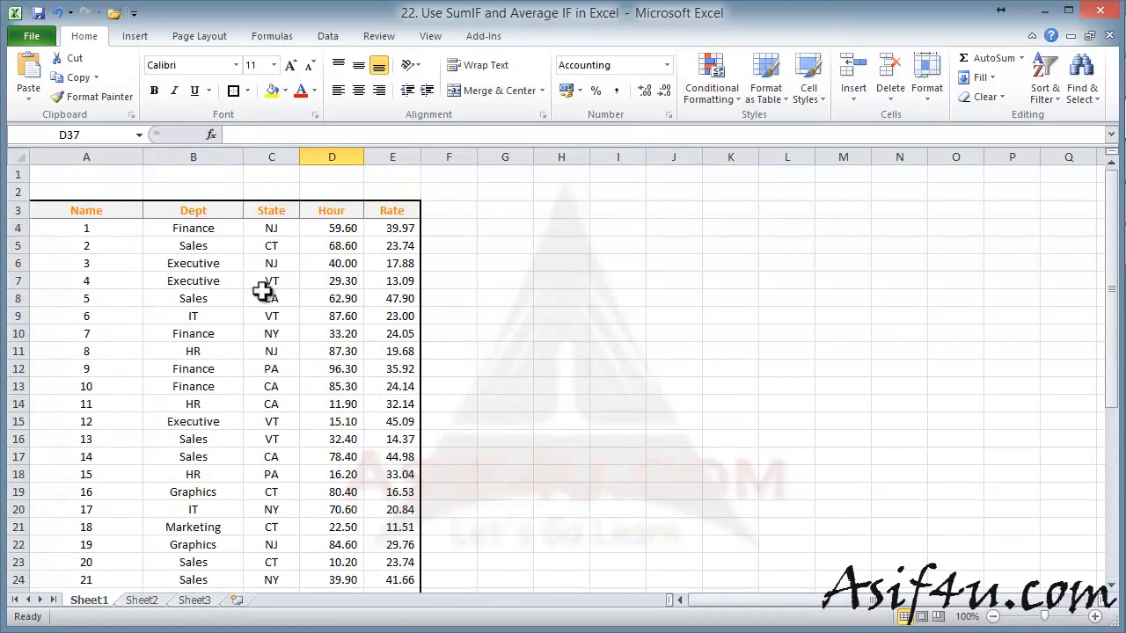
pyautogui.click(332, 211)
pyautogui.click(392, 212)
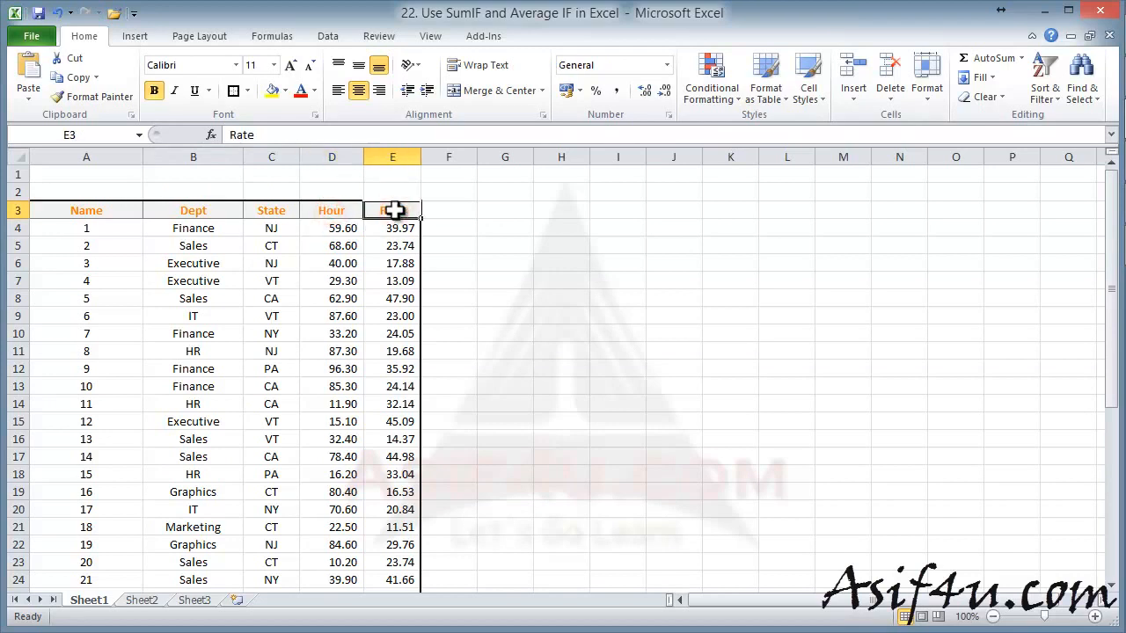
pyautogui.click(98, 228)
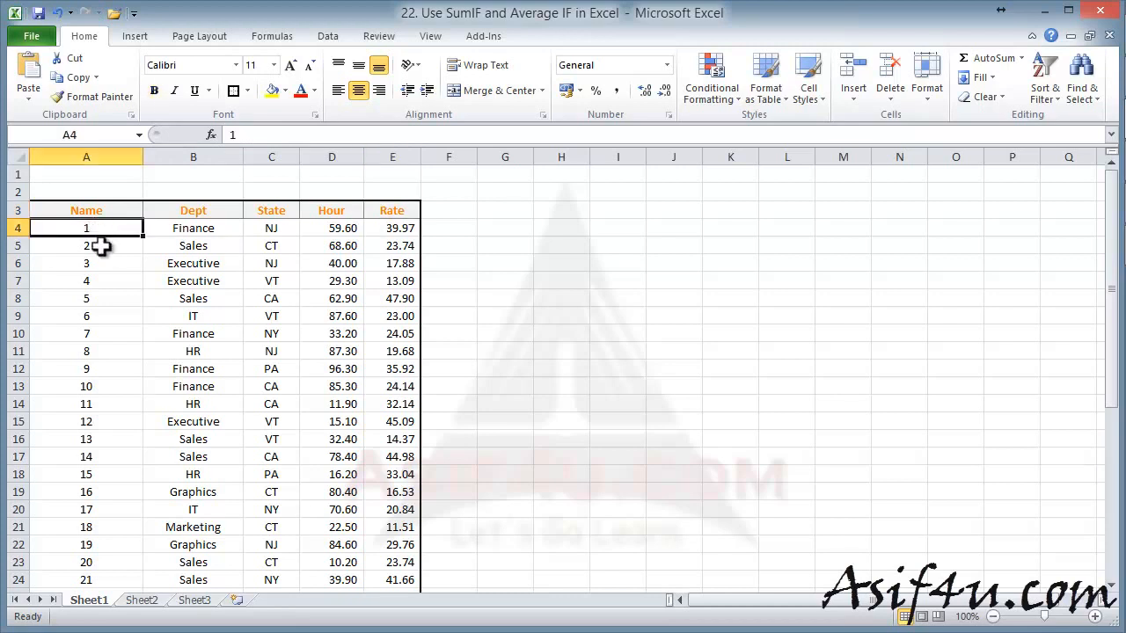
pyautogui.click(198, 225)
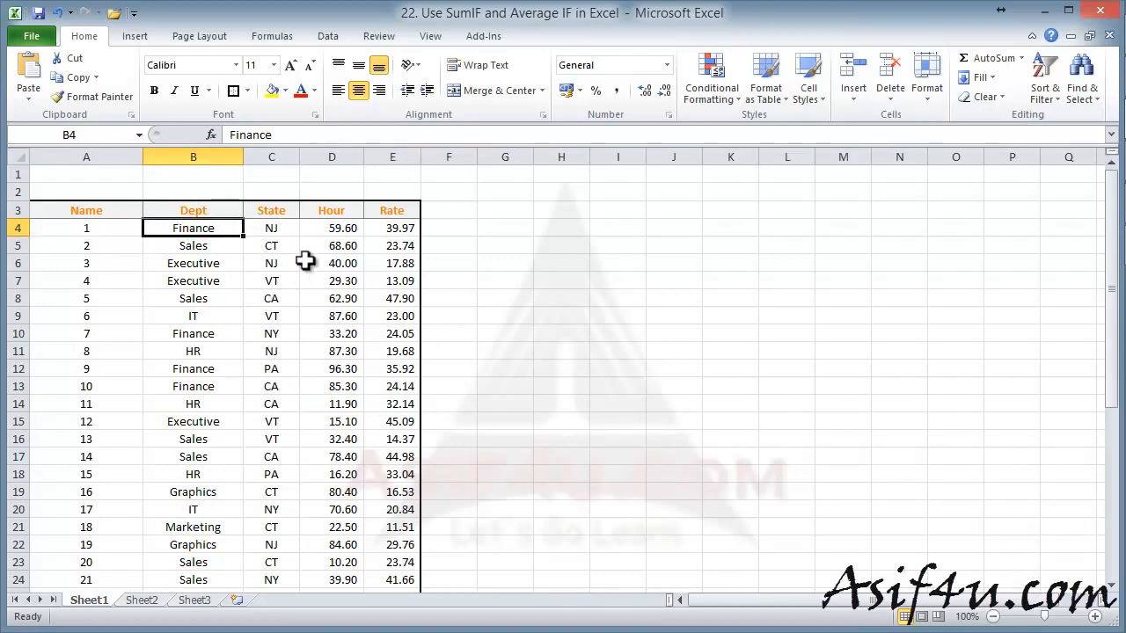
pyautogui.click(329, 228)
pyautogui.click(332, 246)
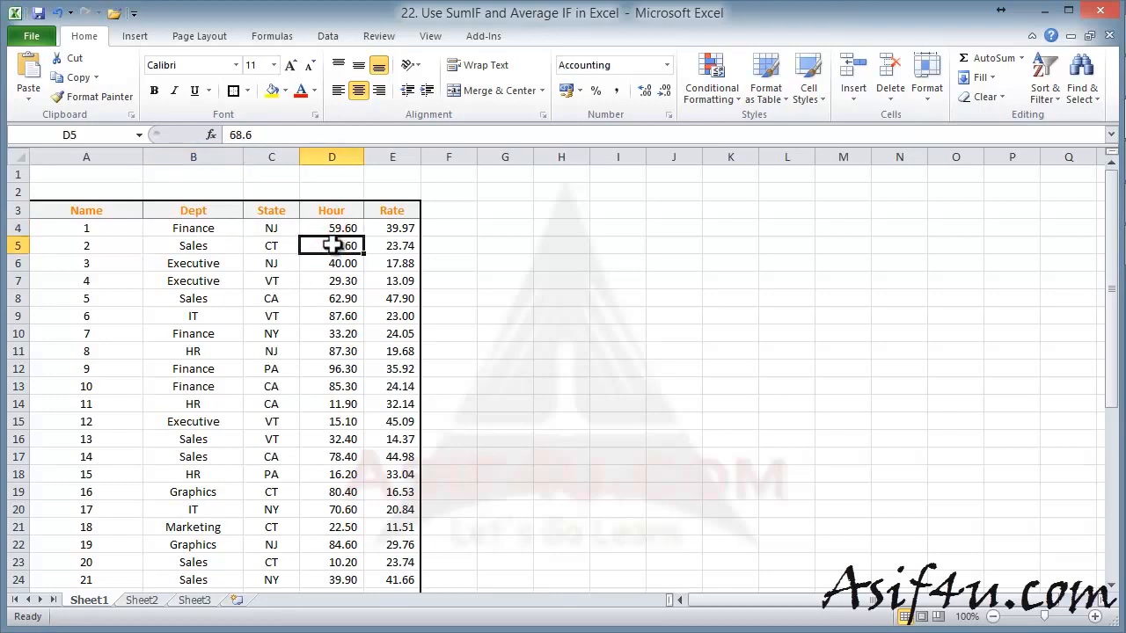
pyautogui.click(333, 265)
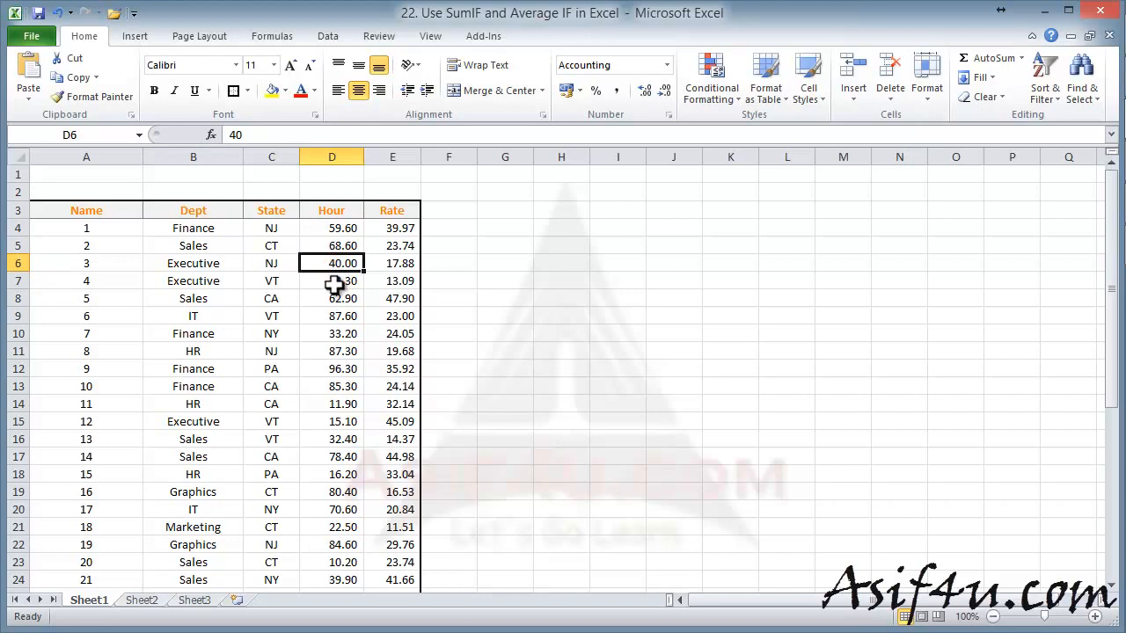
pyautogui.click(405, 229)
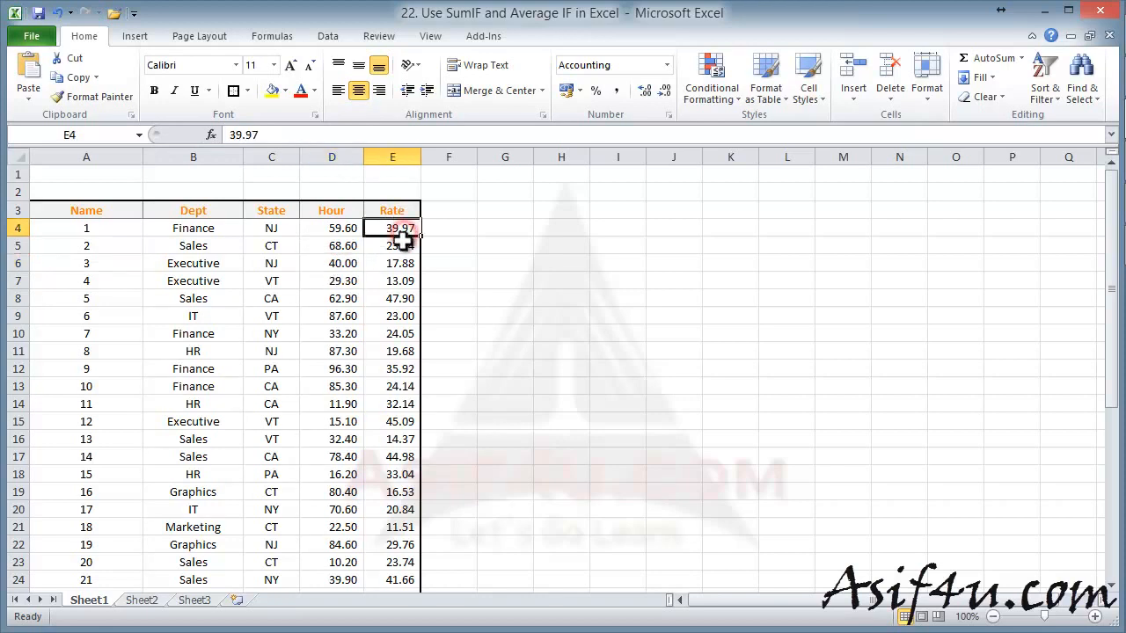
pyautogui.click(402, 249)
# Step: Examine the NJ entries in the State column and their Hour values for the total hours row
pyautogui.scroll(-8, 405, 281)
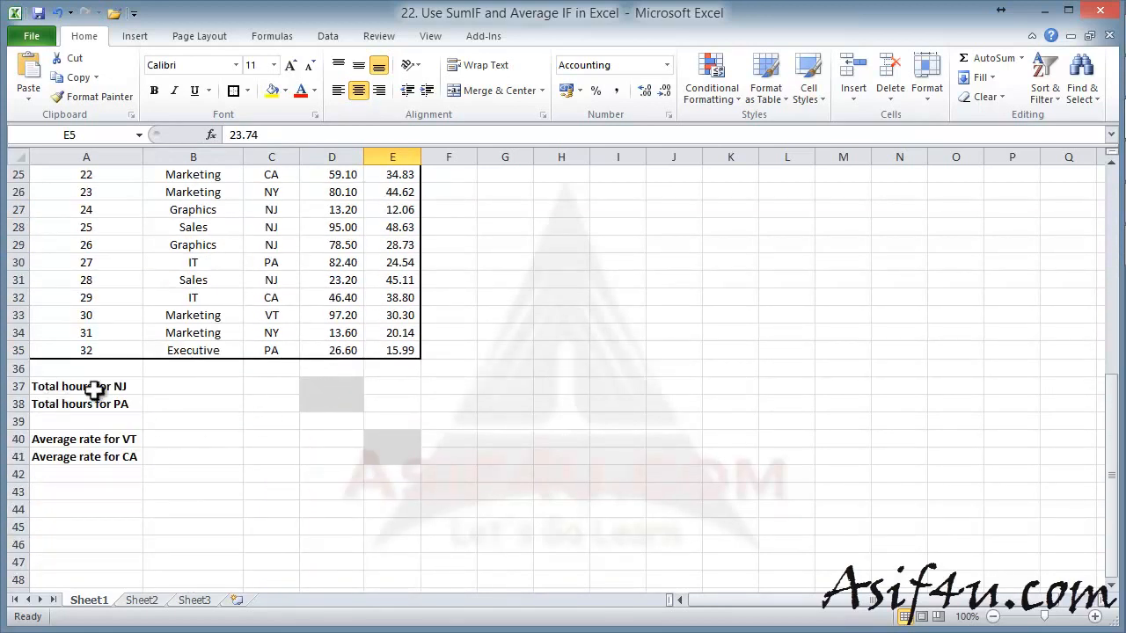
pyautogui.click(280, 246)
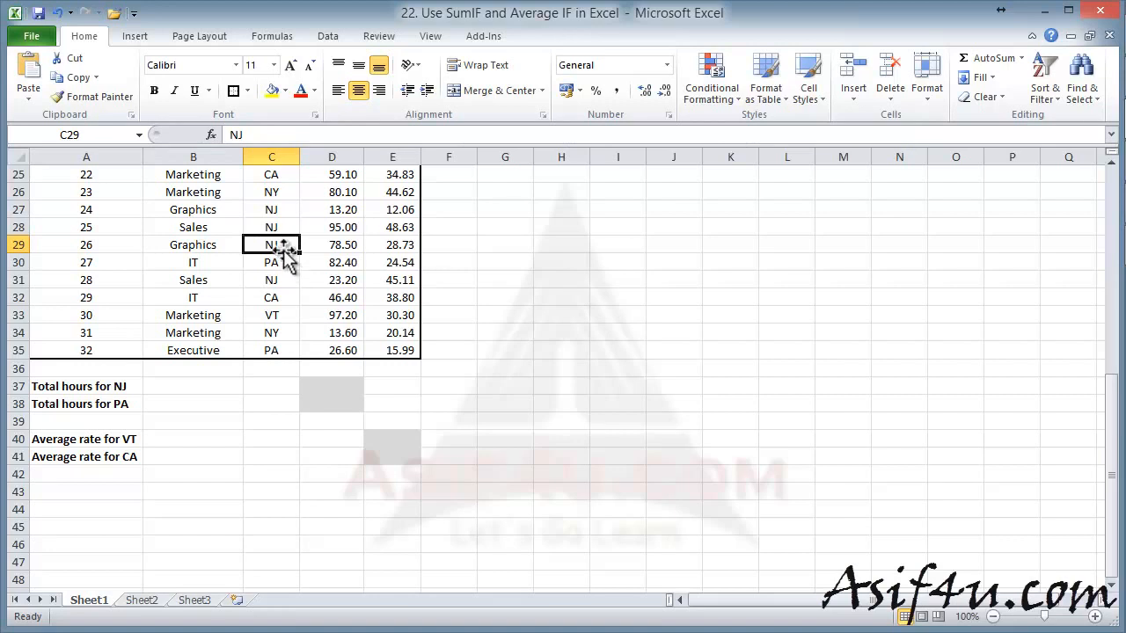
pyautogui.moveTo(275, 209); pyautogui.dragTo(275, 247)
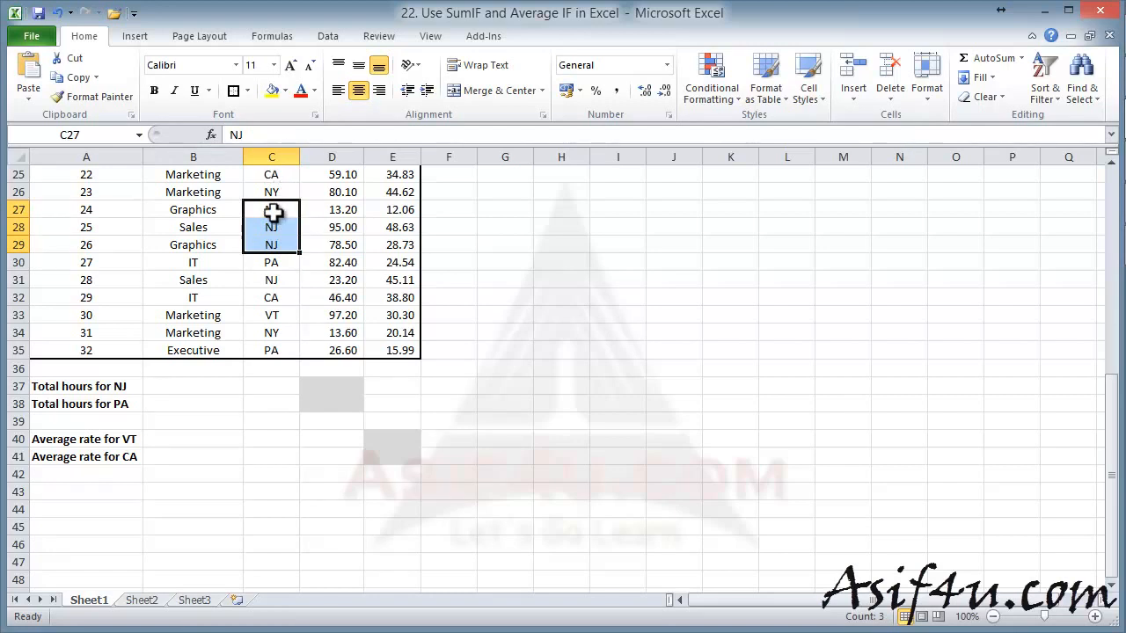
pyautogui.click(327, 211)
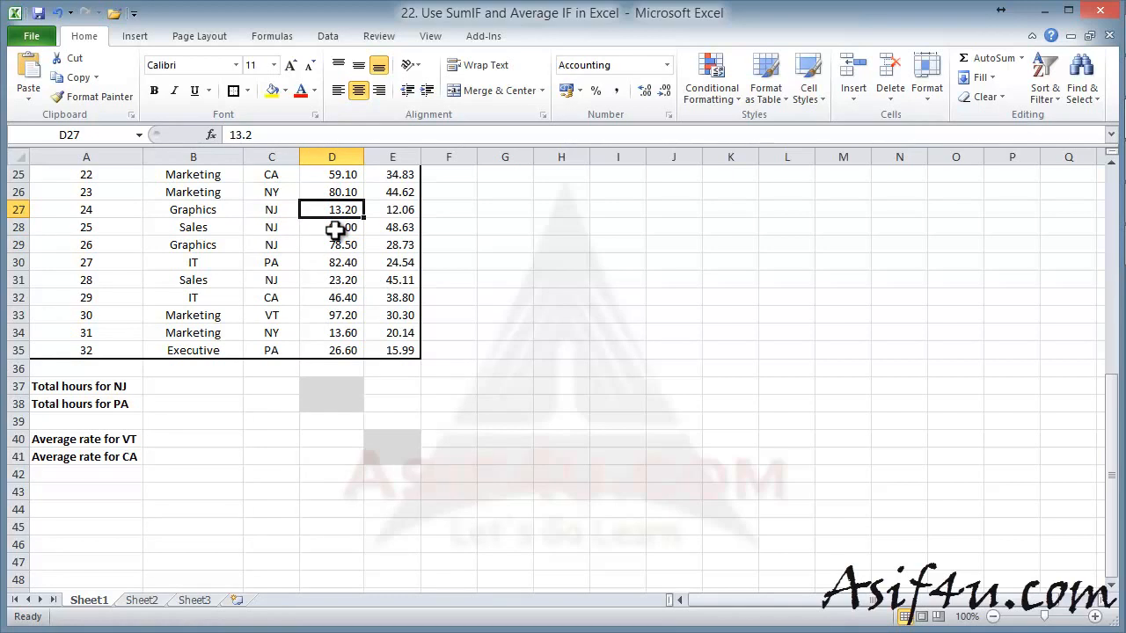
pyautogui.scroll(7, 362, 374)
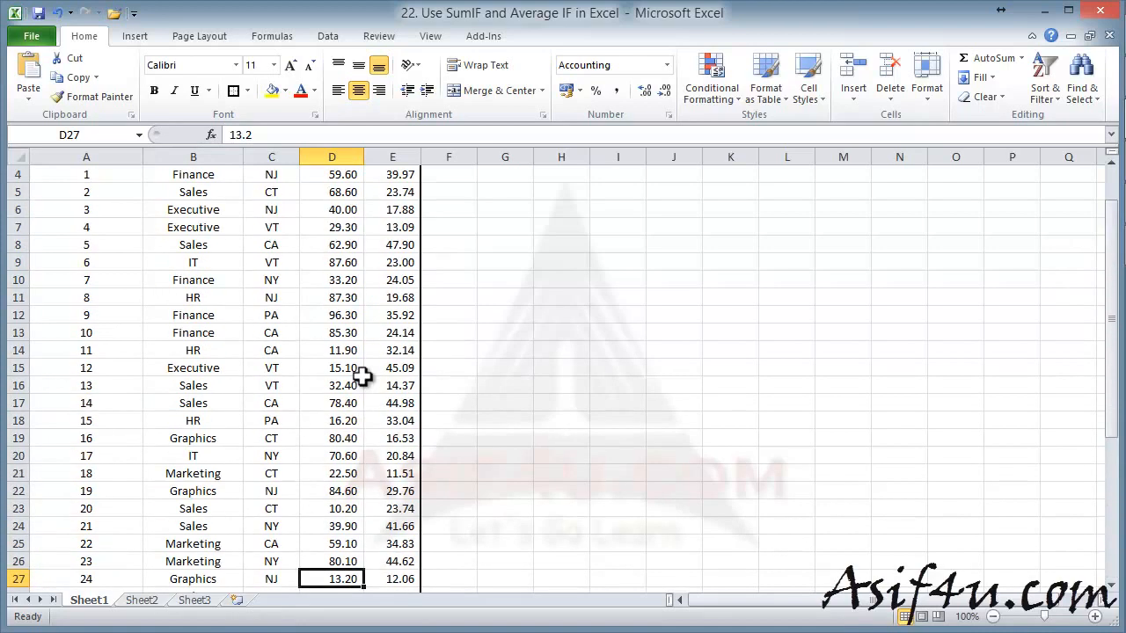
pyautogui.scroll(1, 362, 374)
pyautogui.scroll(-4, 297, 383)
pyautogui.scroll(-3, 298, 383)
# Step: Start a SUMIF formula in D37 for the NJ total hours, with the State cells C4:C35 as its range
pyautogui.click(328, 435)
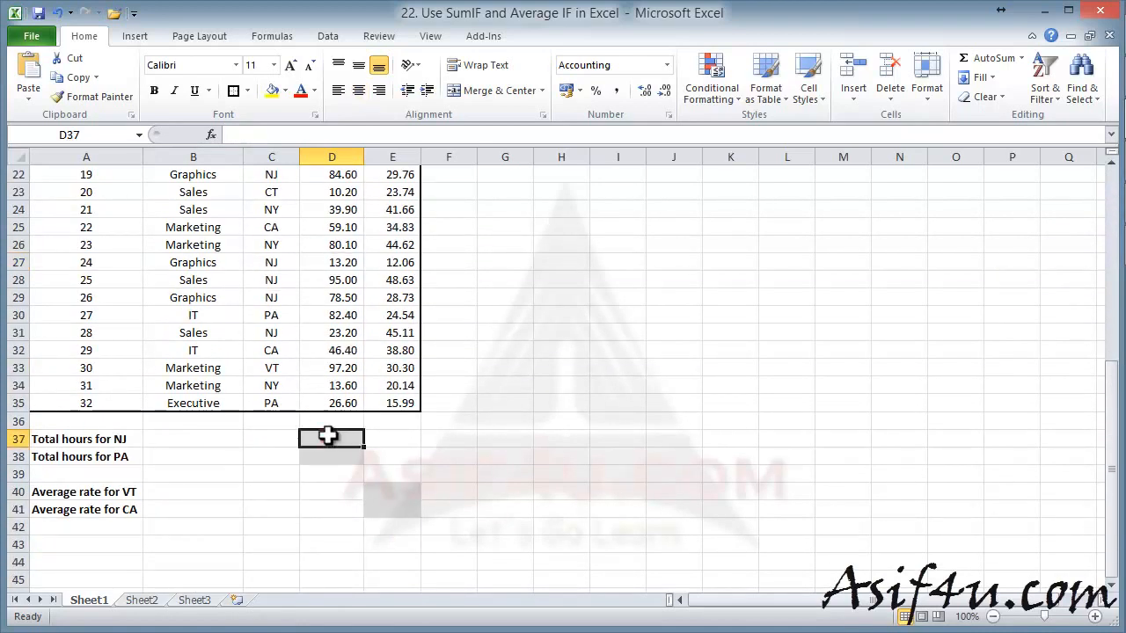
pyautogui.write('=su')
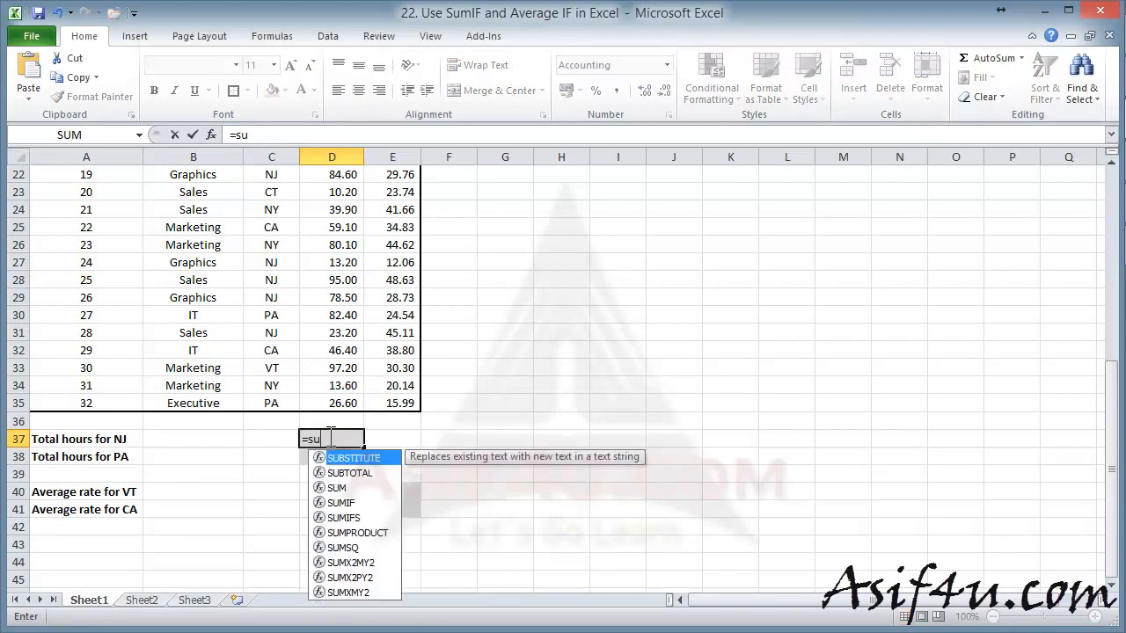
pyautogui.write('mif')
pyautogui.scroll(2, 323, 403)
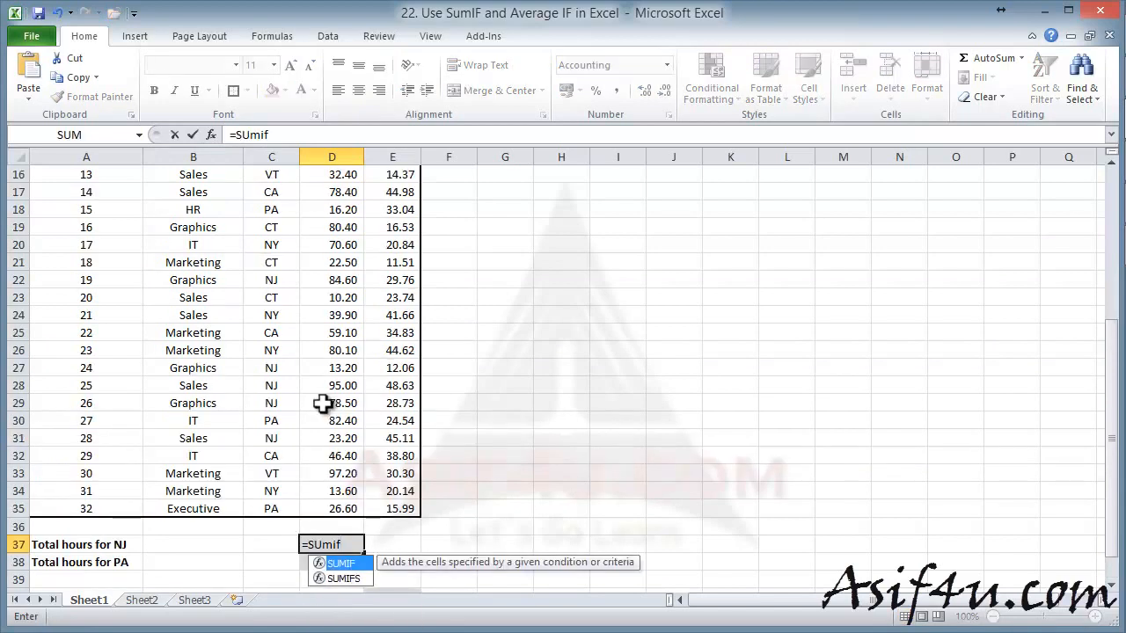
pyautogui.press('Tab')
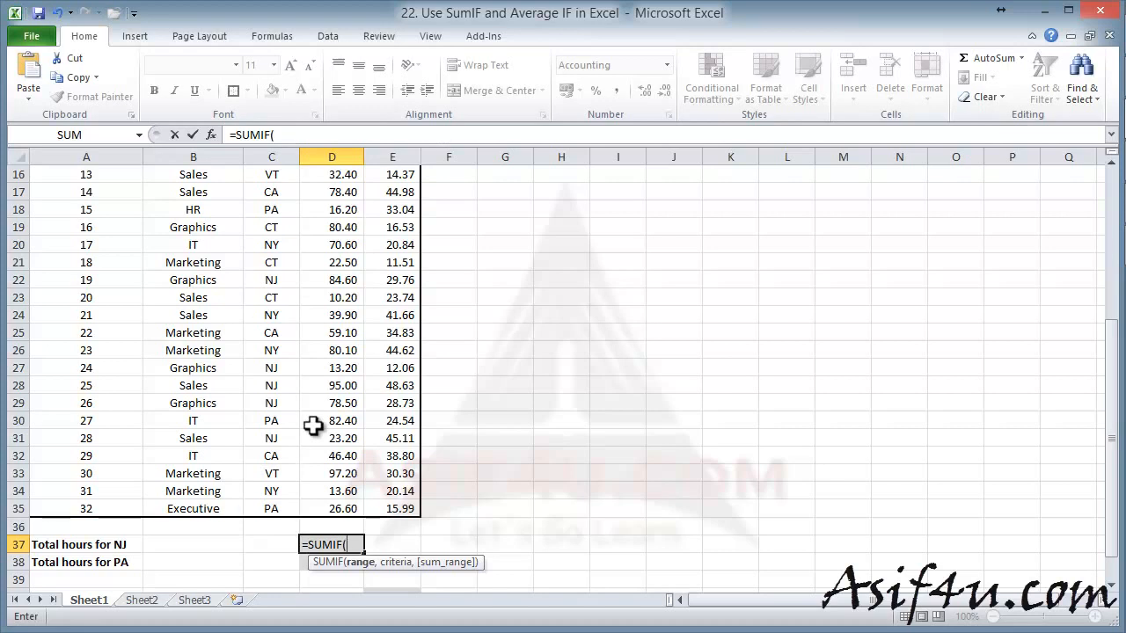
pyautogui.scroll(5, 313, 426)
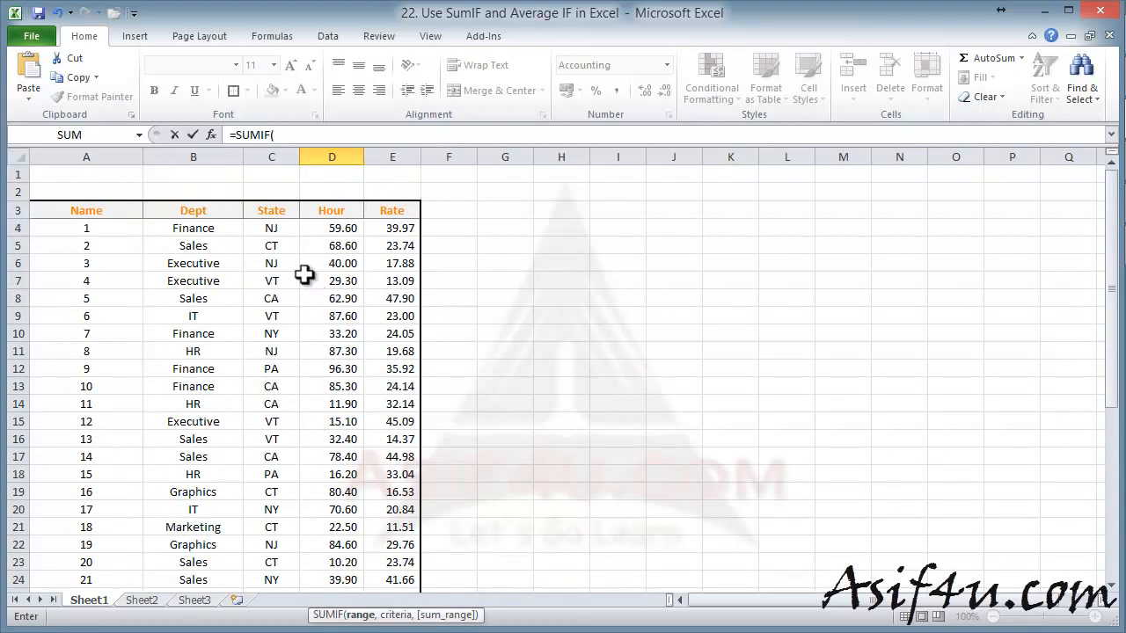
pyautogui.moveTo(283, 228); pyautogui.dragTo(297, 571)
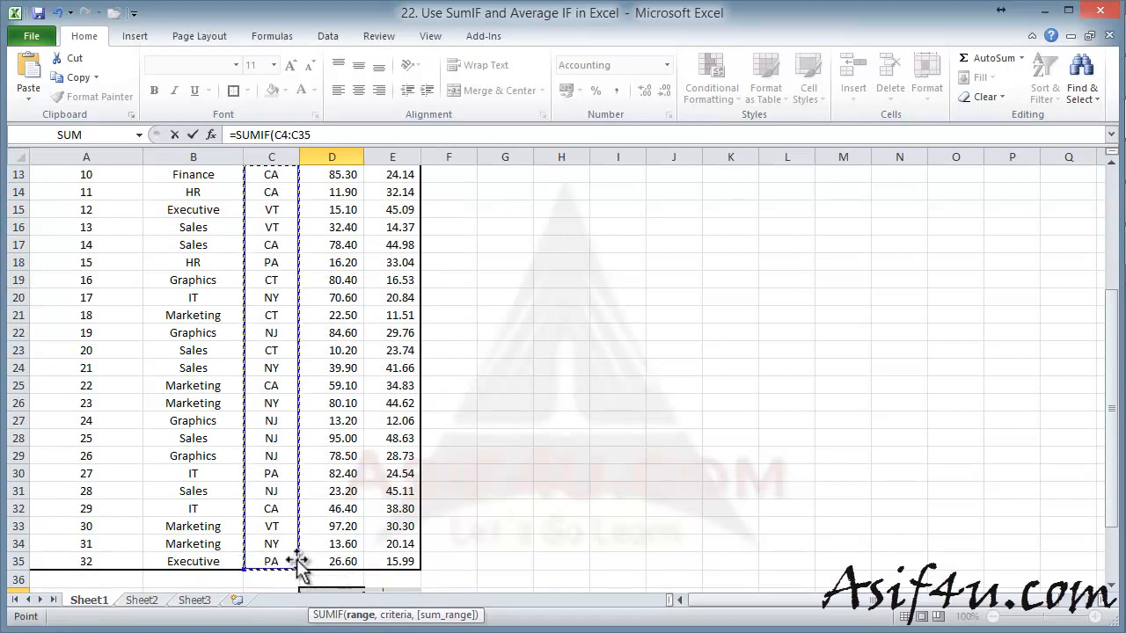
pyautogui.scroll(3, 292, 405)
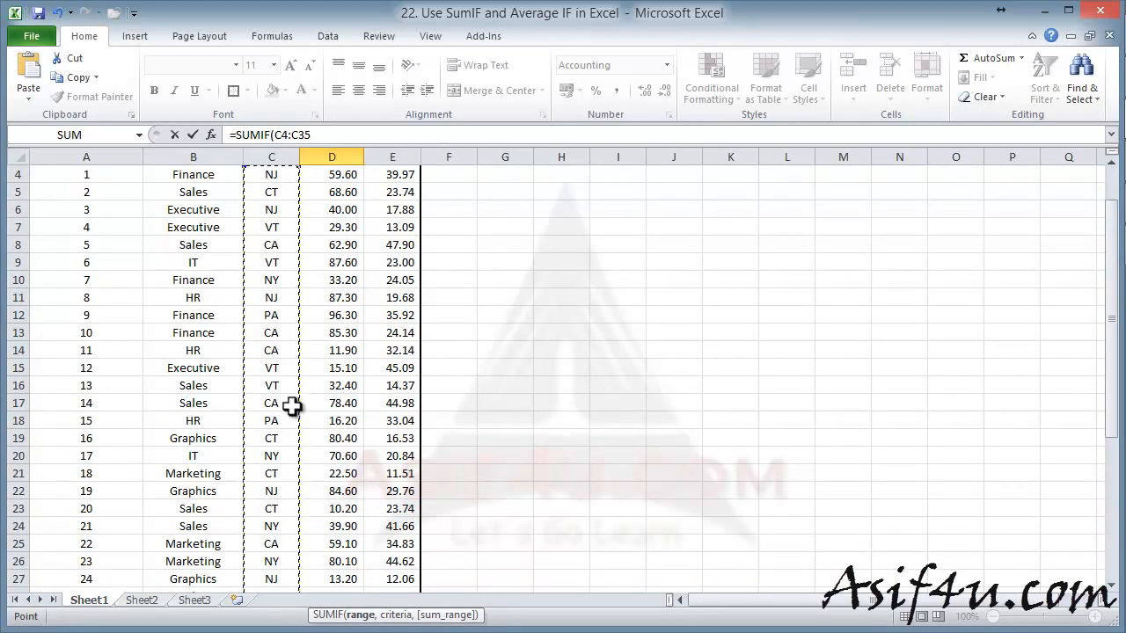
pyautogui.scroll(1, 292, 387)
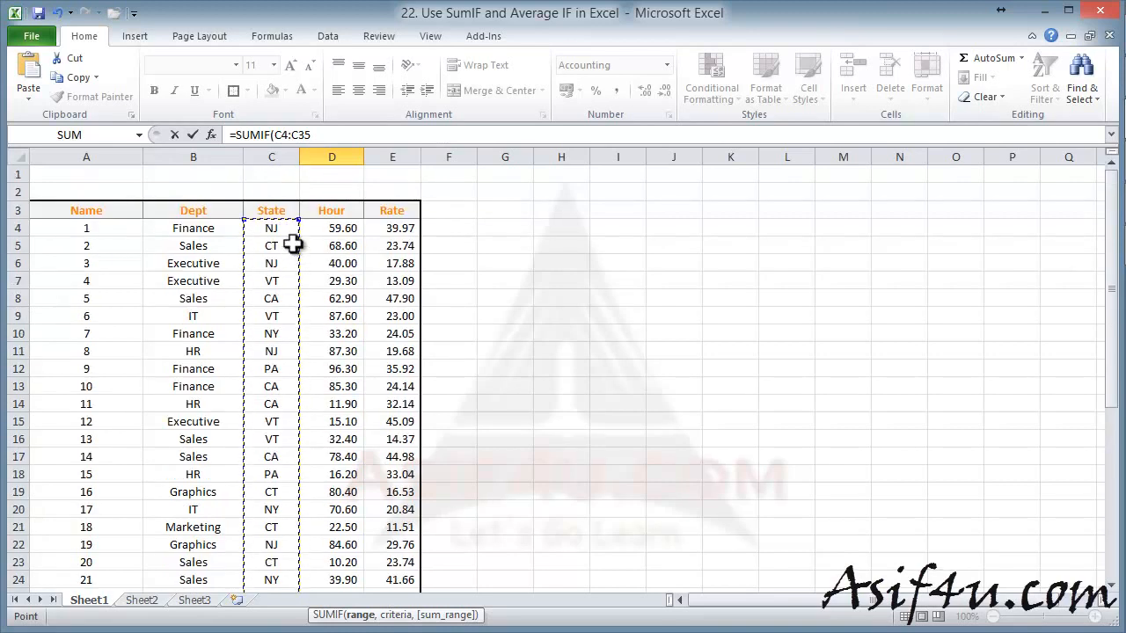
pyautogui.scroll(-4, 294, 232)
pyautogui.scroll(-1, 296, 401)
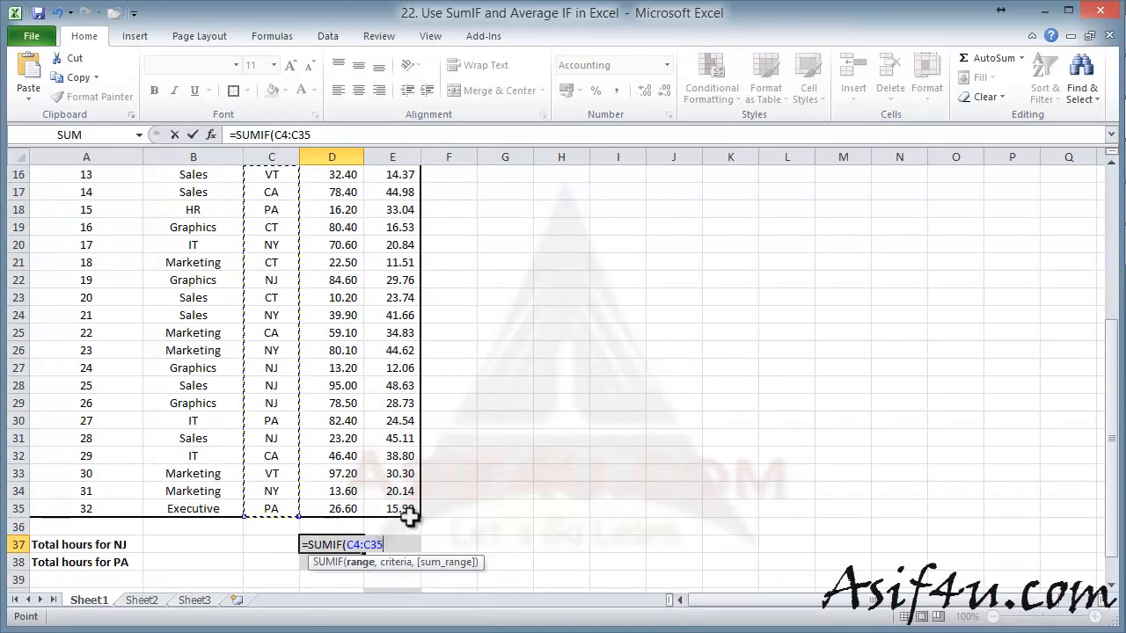
pyautogui.write(',')
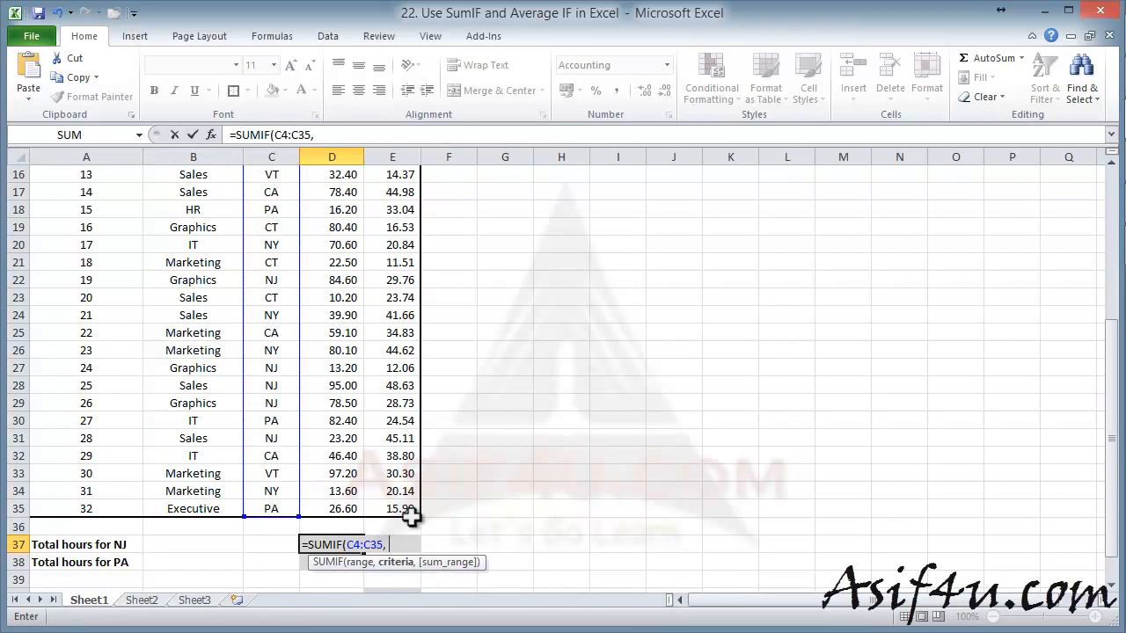
# Step: Add "nj" as the criteria of the D37 SUMIF formula, with the closing parenthesis in place
pyautogui.write(' "")')
pyautogui.click(410, 545)
pyautogui.write('nj')
pyautogui.write(',')
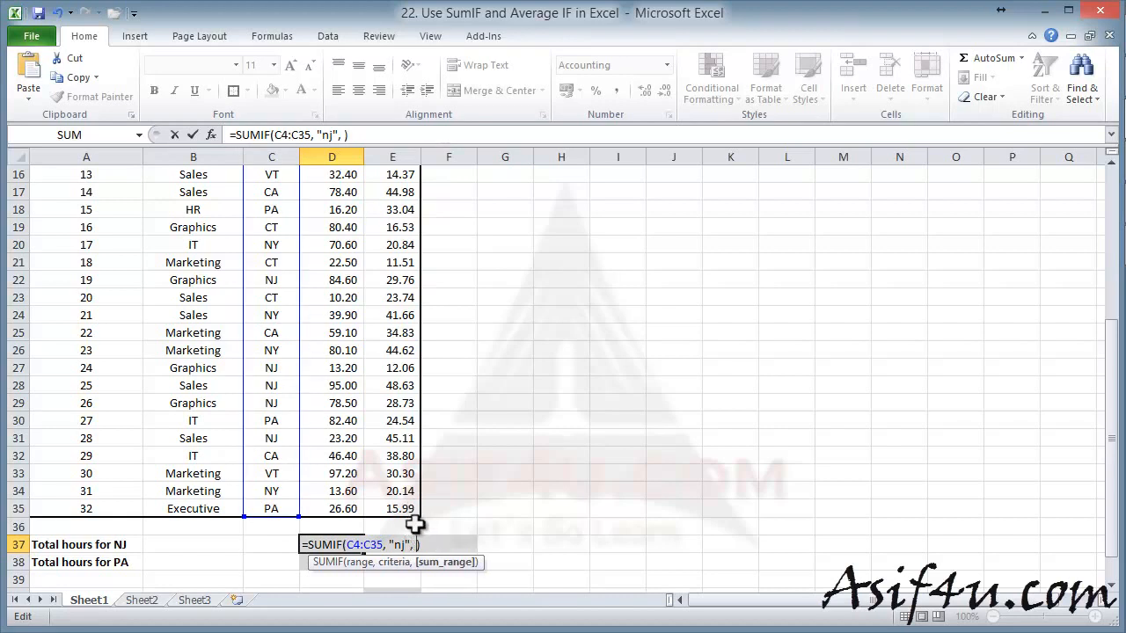
# Step: Complete the D37 formula with the Hour cells D4:D35 as the sum range and review it against the table
pyautogui.scroll(5, 324, 397)
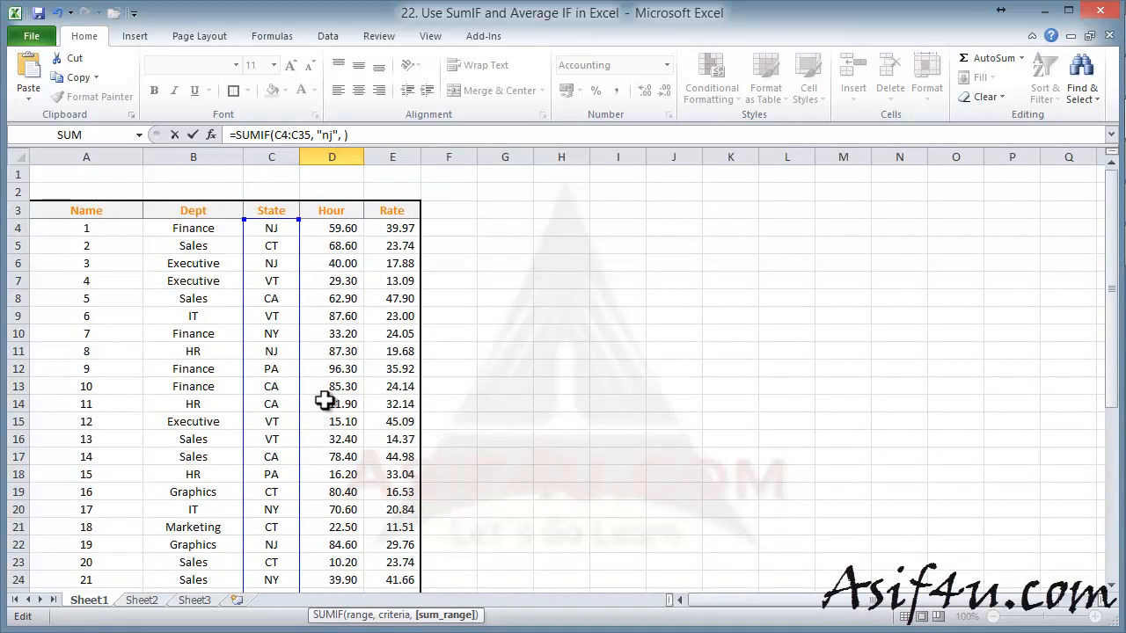
pyautogui.moveTo(345, 228); pyautogui.dragTo(350, 563)
pyautogui.scroll(-2, 517, 440)
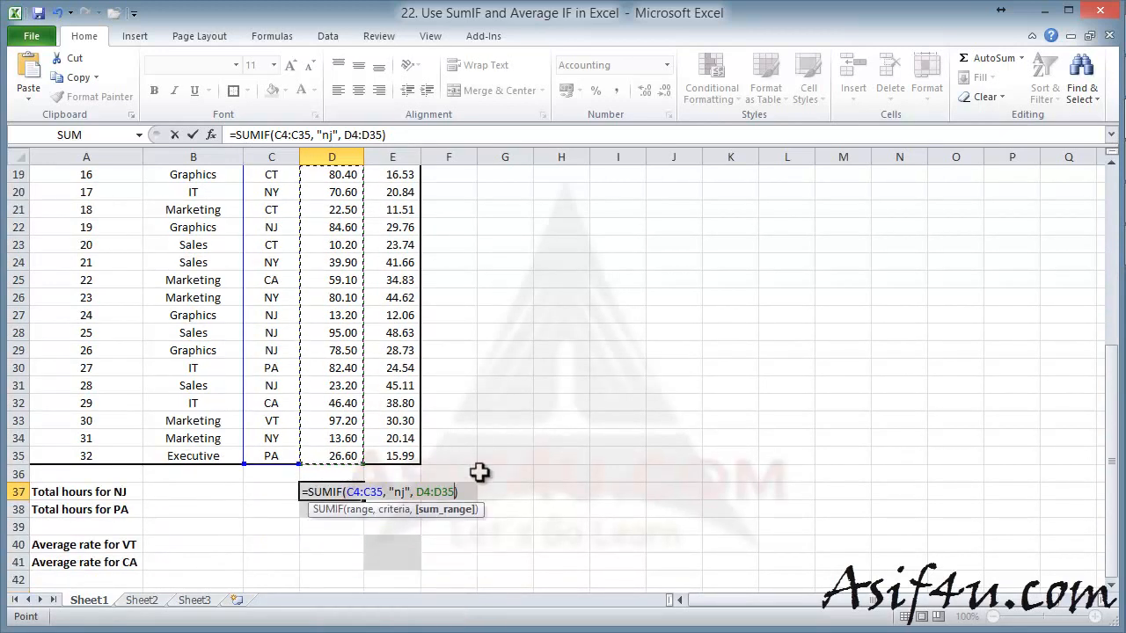
pyautogui.press('Return')
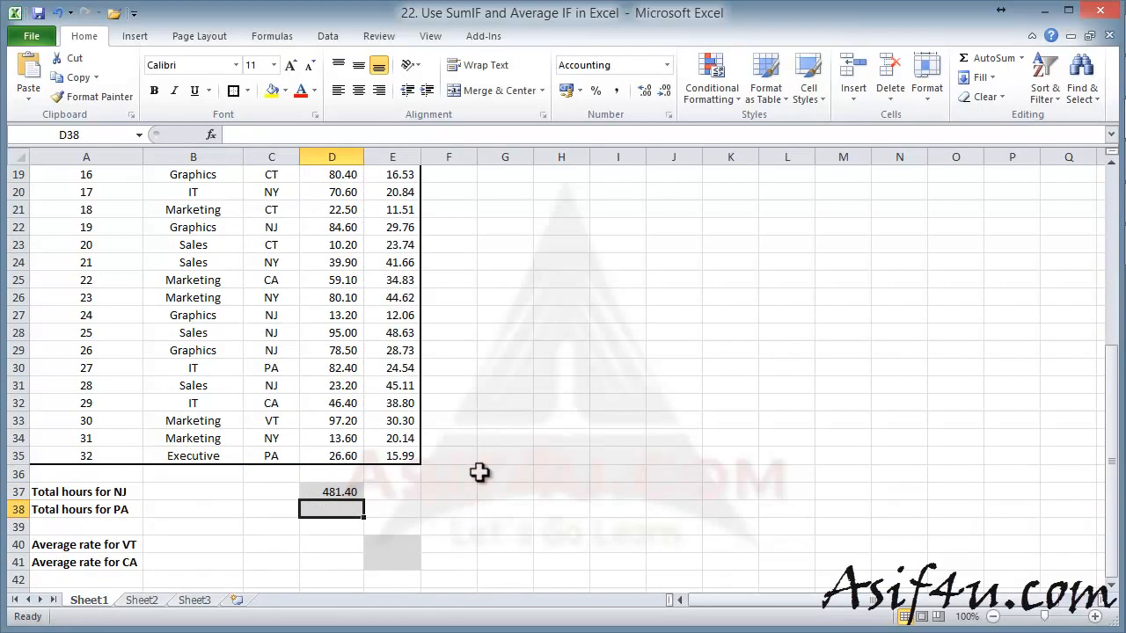
pyautogui.click(336, 492)
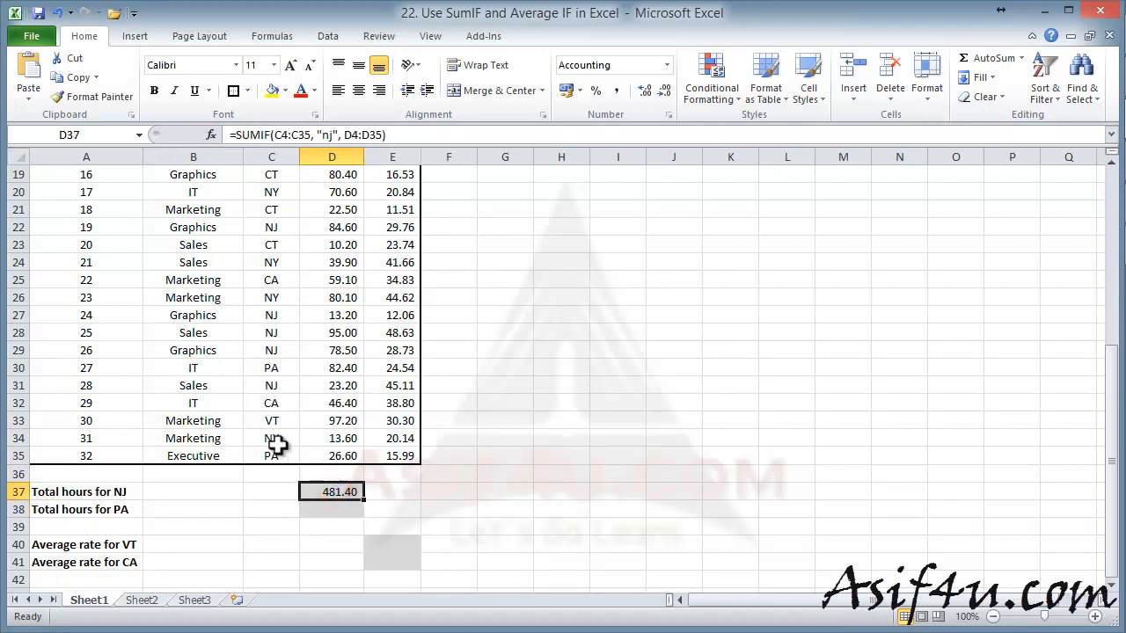
pyautogui.scroll(6, 277, 446)
pyautogui.scroll(-6, 277, 449)
# Step: Start a SUMIF formula in D38 for the PA total hours, with the State cells C4:C35 as its range
pyautogui.click(332, 509)
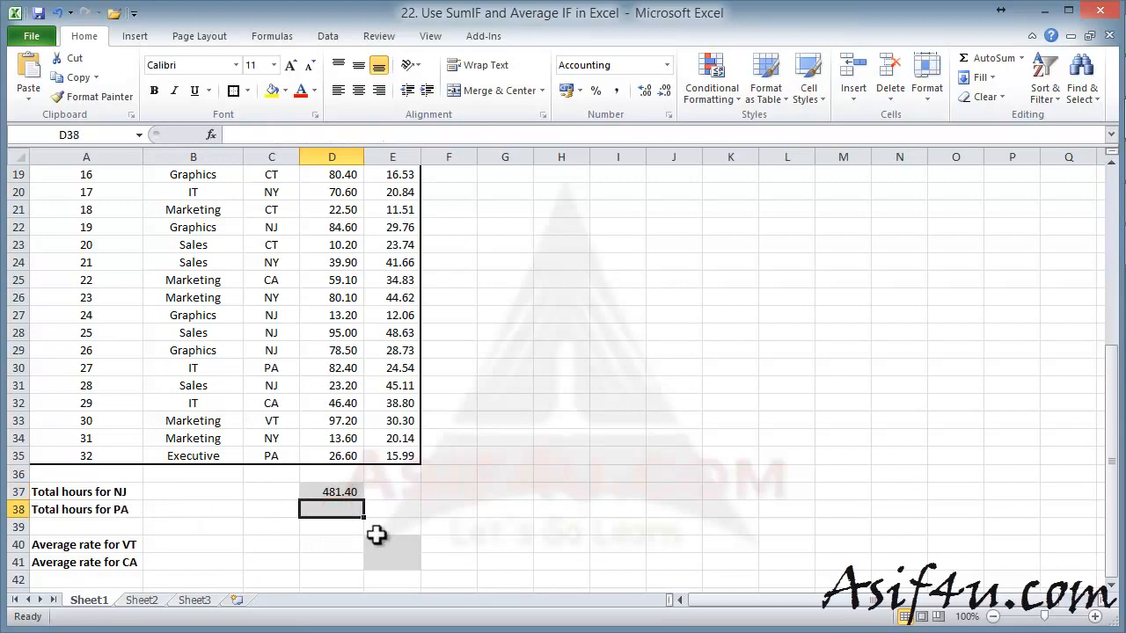
pyautogui.write('=')
pyautogui.write('sum')
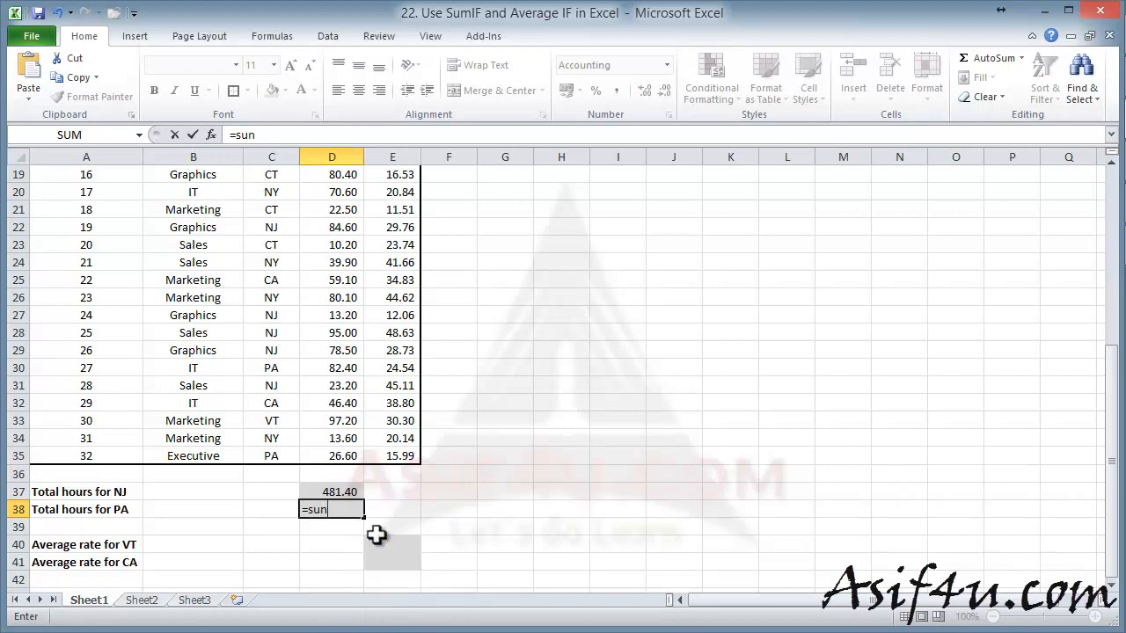
pyautogui.write('if')
pyautogui.doubleClick(376, 525)
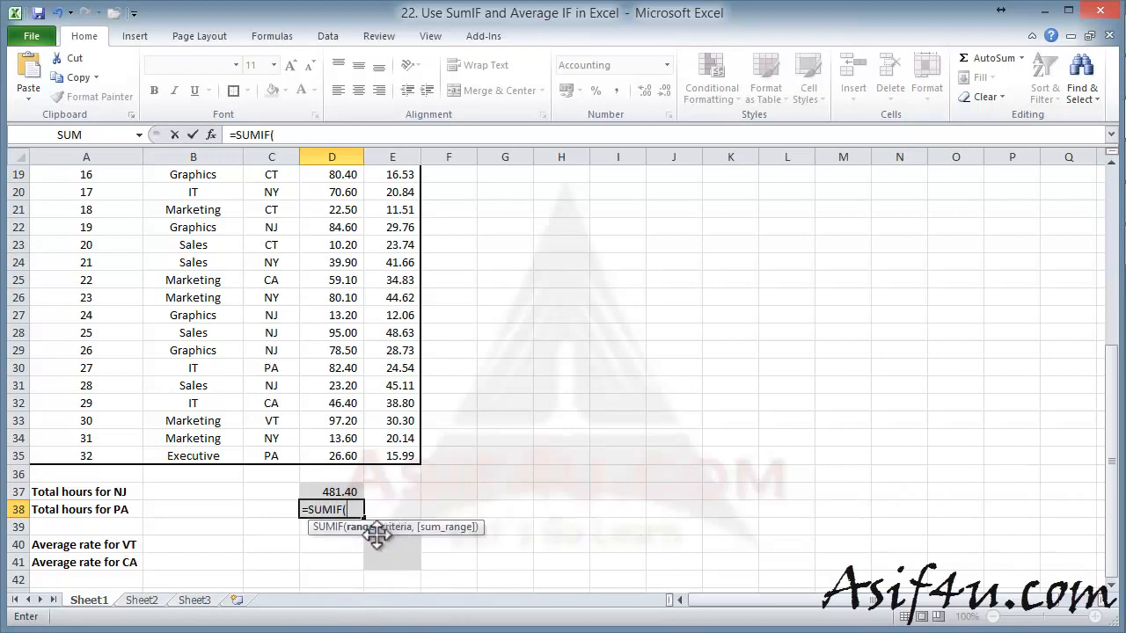
pyautogui.scroll(6, 347, 472)
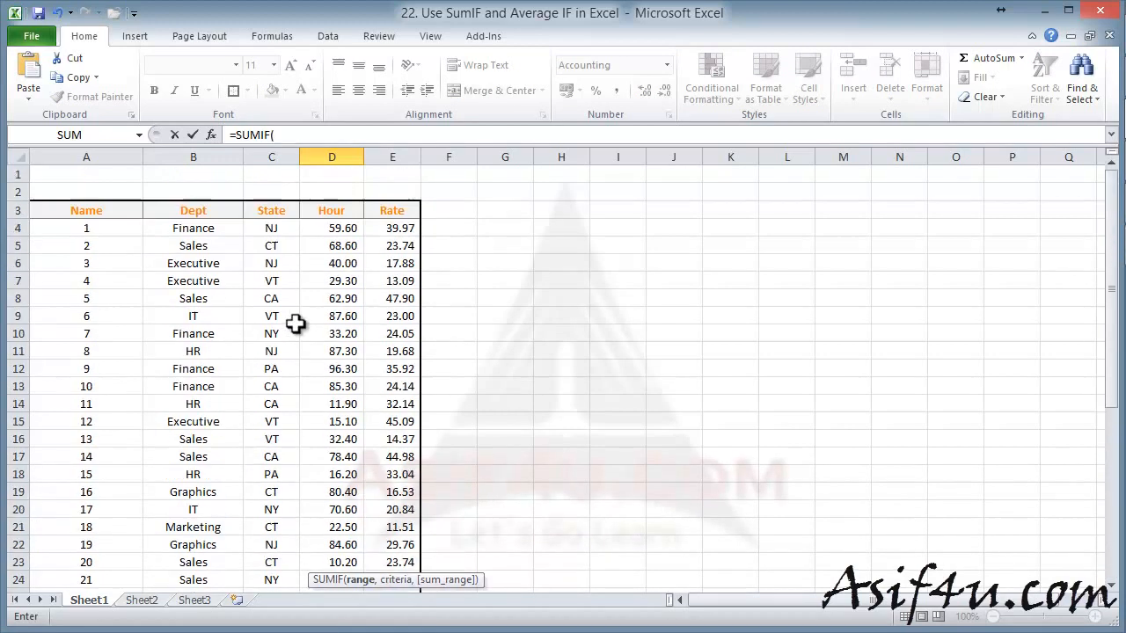
pyautogui.click(284, 228)
pyautogui.scroll(-7, 287, 254)
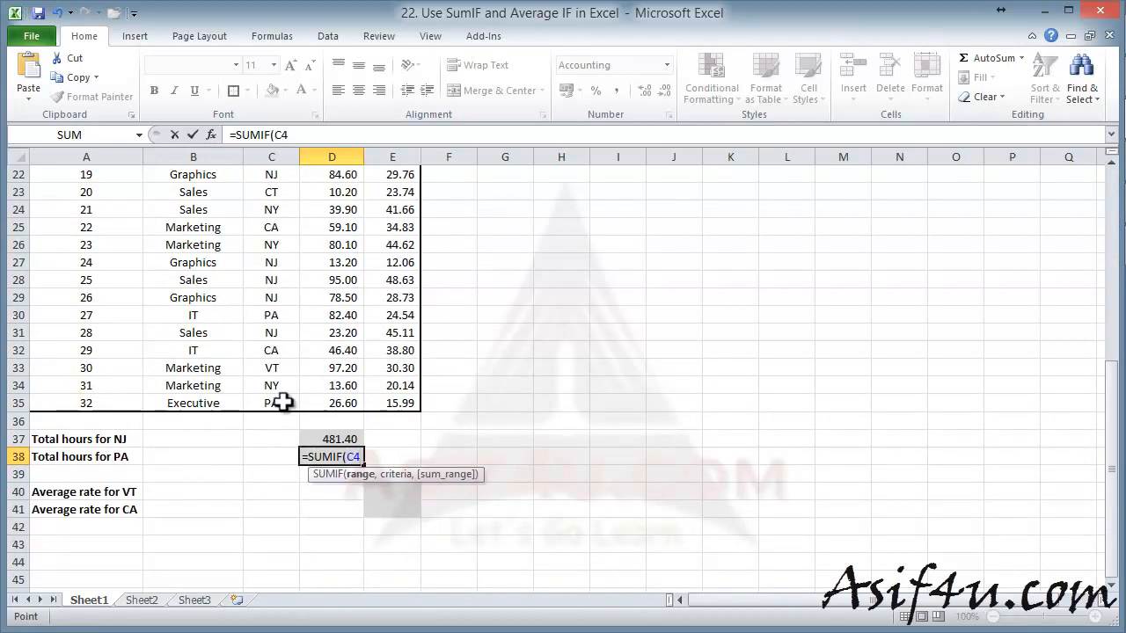
pyautogui.keyDown('shift'); pyautogui.click(284, 402); pyautogui.keyUp('shift')
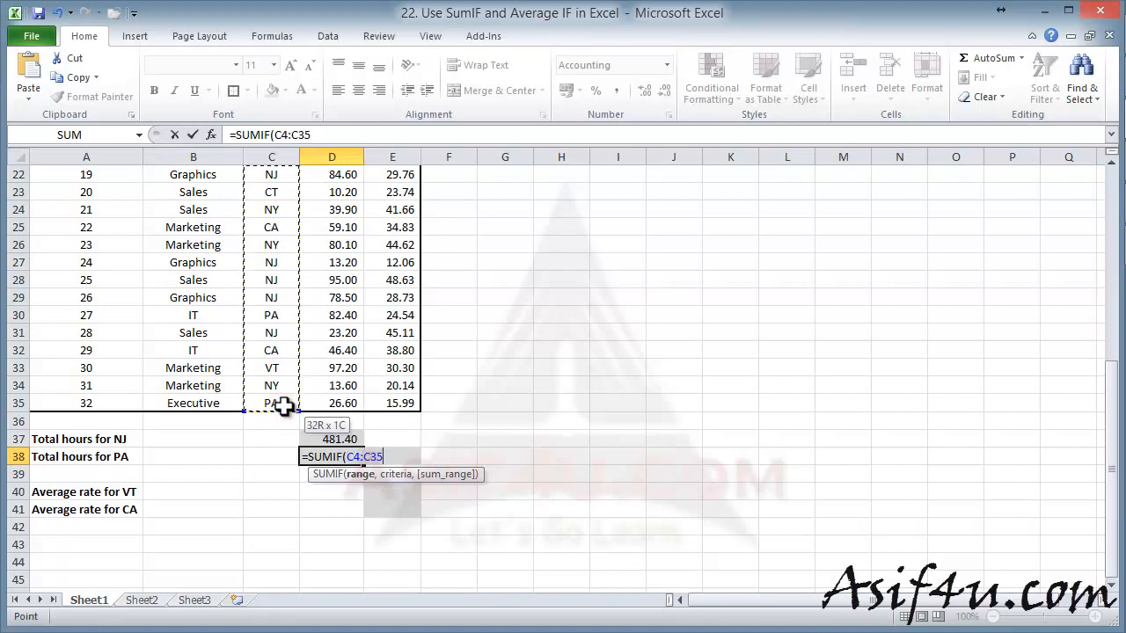
pyautogui.write(',')
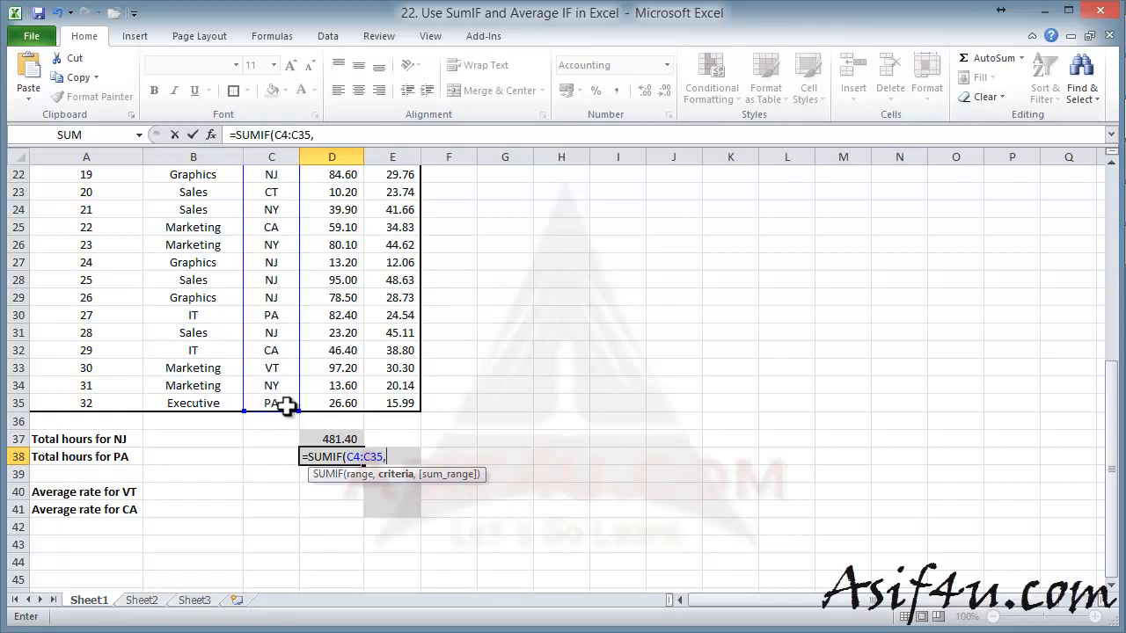
# Step: Complete the D38 SUMIF formula with "PA" as the criteria and the Hour cells D4:D35 as the sum range
pyautogui.write('"PA"')
pyautogui.write(',')
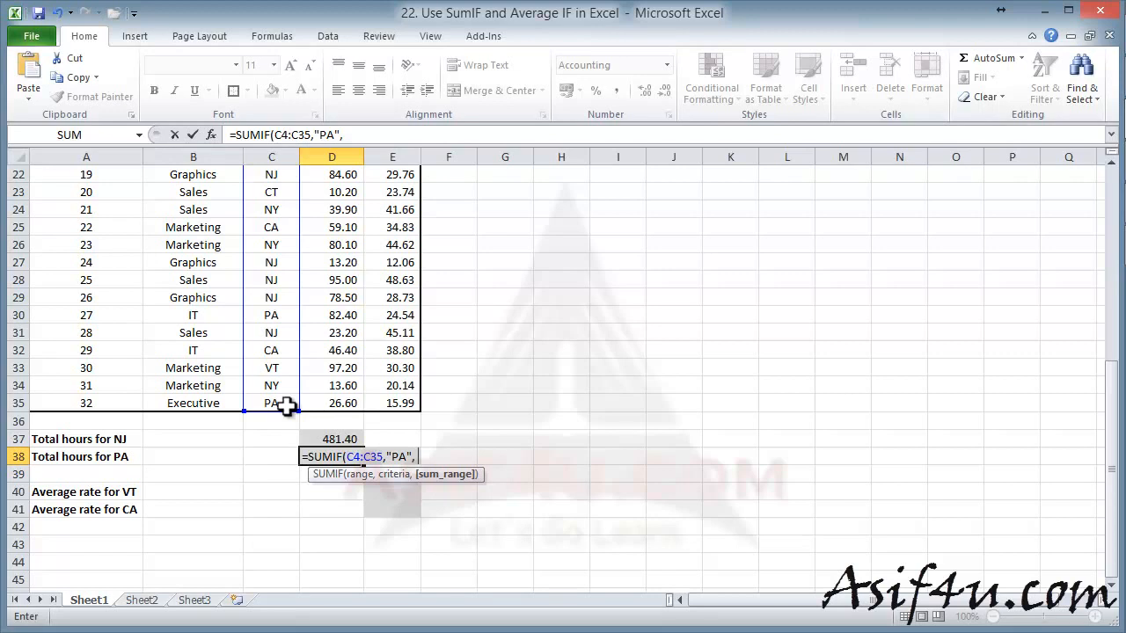
pyautogui.scroll(6, 288, 406)
pyautogui.scroll(1, 290, 406)
pyautogui.moveTo(343, 239); pyautogui.dragTo(352, 554)
pyautogui.scroll(-3, 469, 424)
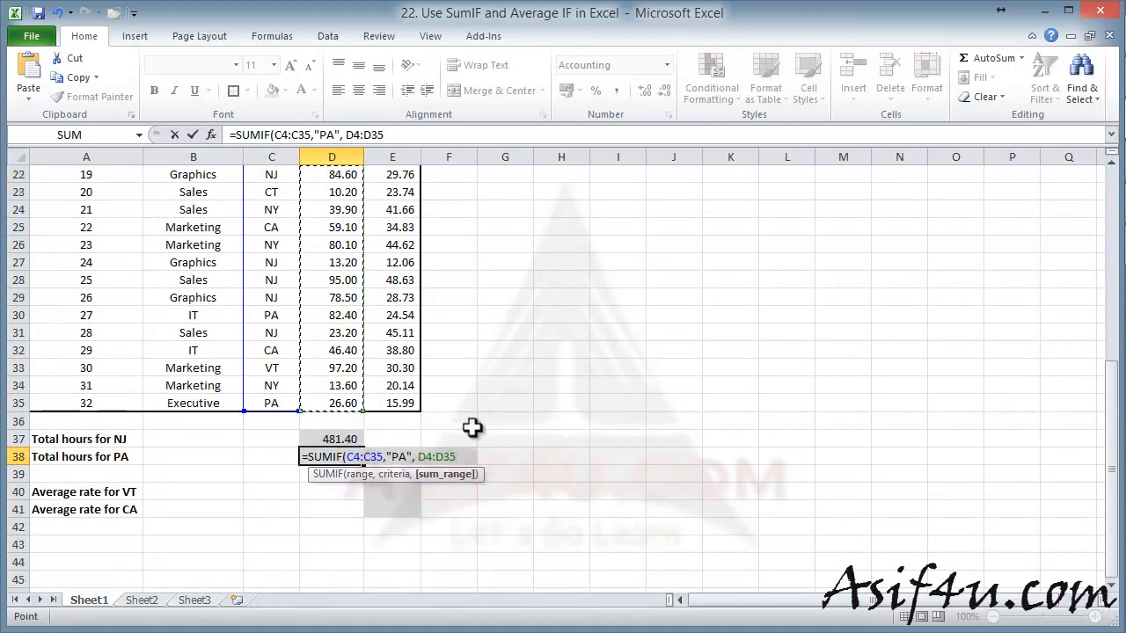
pyautogui.press('Return')
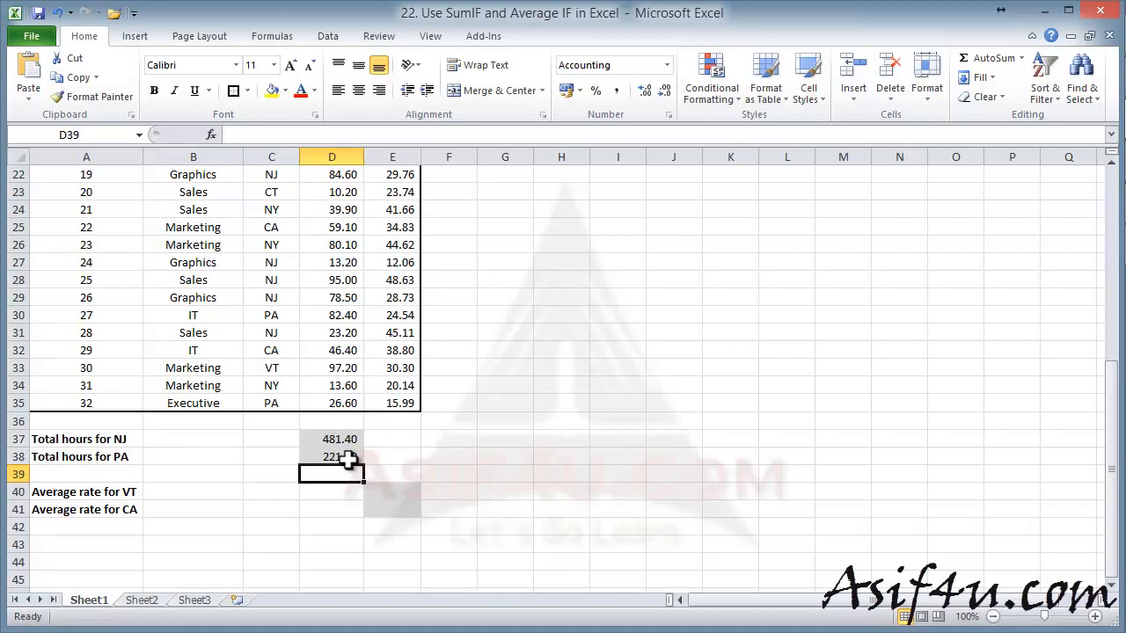
# Step: Start an AVERAGEIF formula in E40 for the VT average rate, with the State cells C4:C35 as its range
pyautogui.click(381, 492)
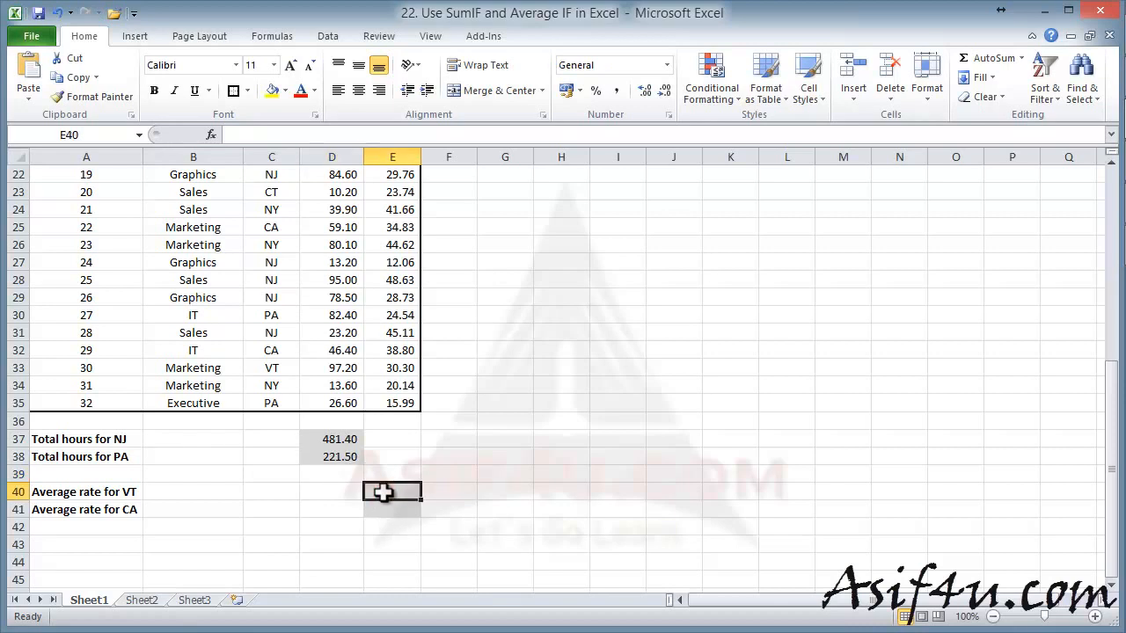
pyautogui.write('=ave')
pyautogui.press('Down')
pyautogui.press('Down')
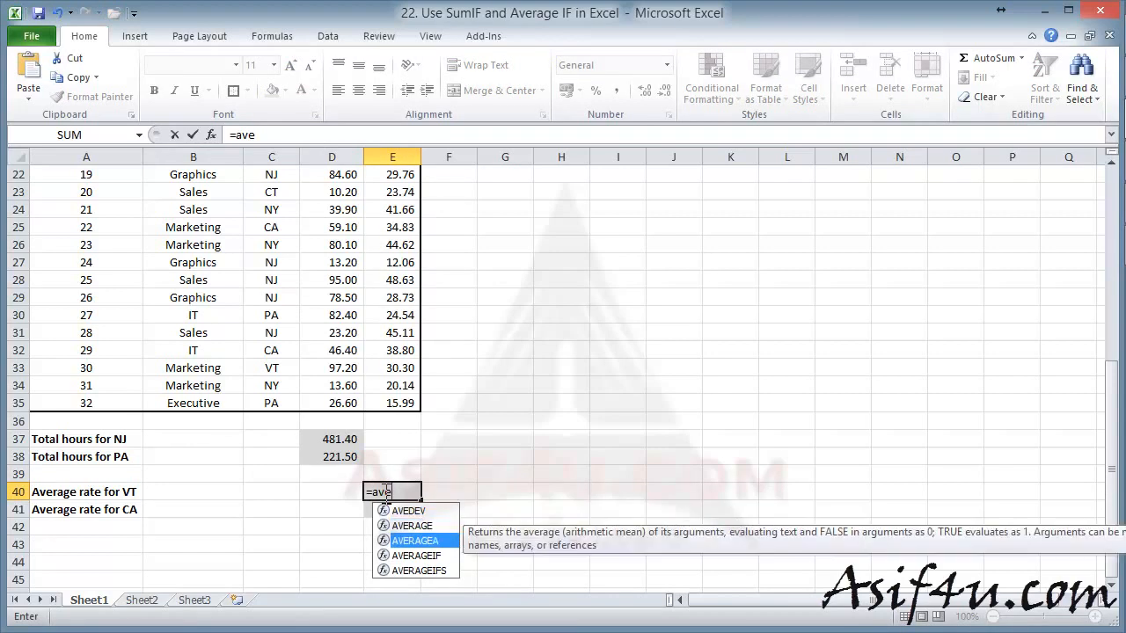
pyautogui.press('Down')
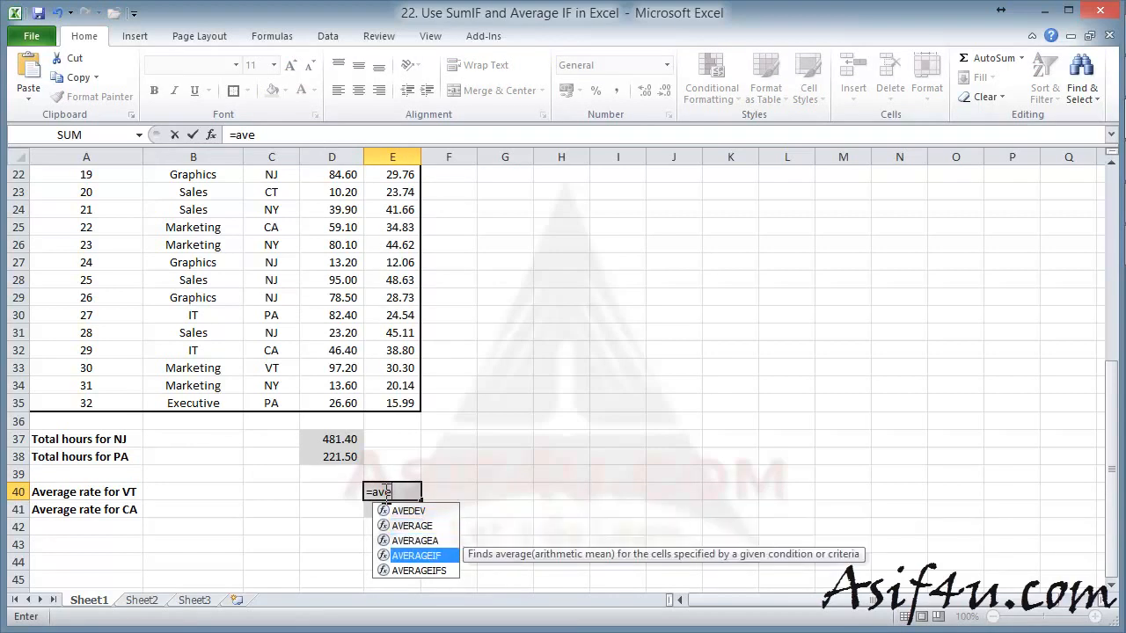
pyautogui.press('Tab')
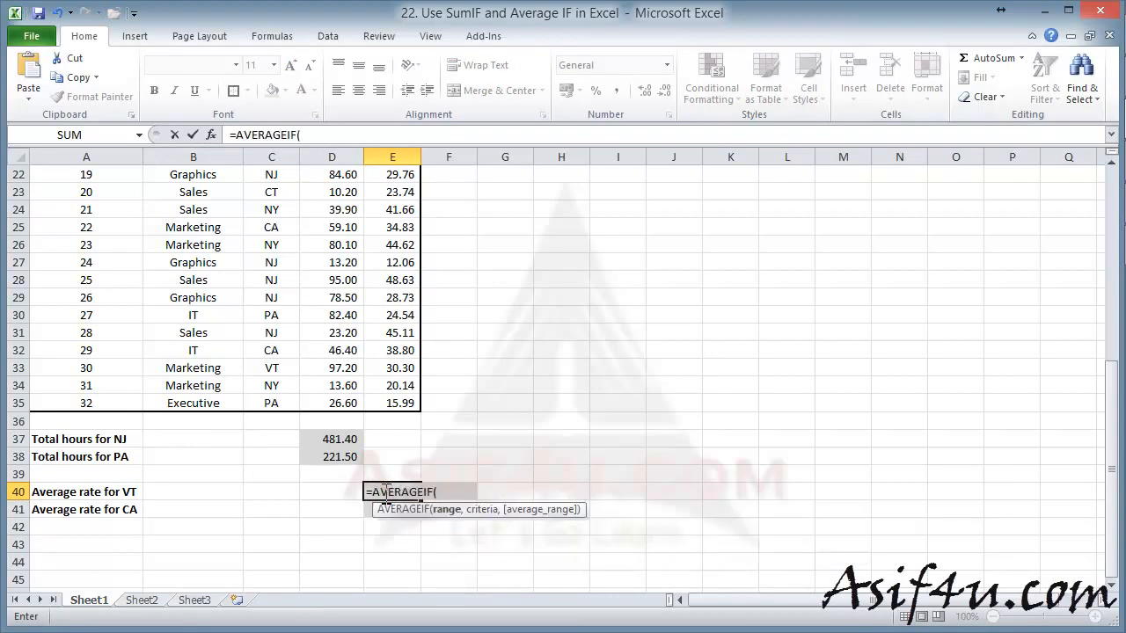
pyautogui.scroll(5, 397, 448)
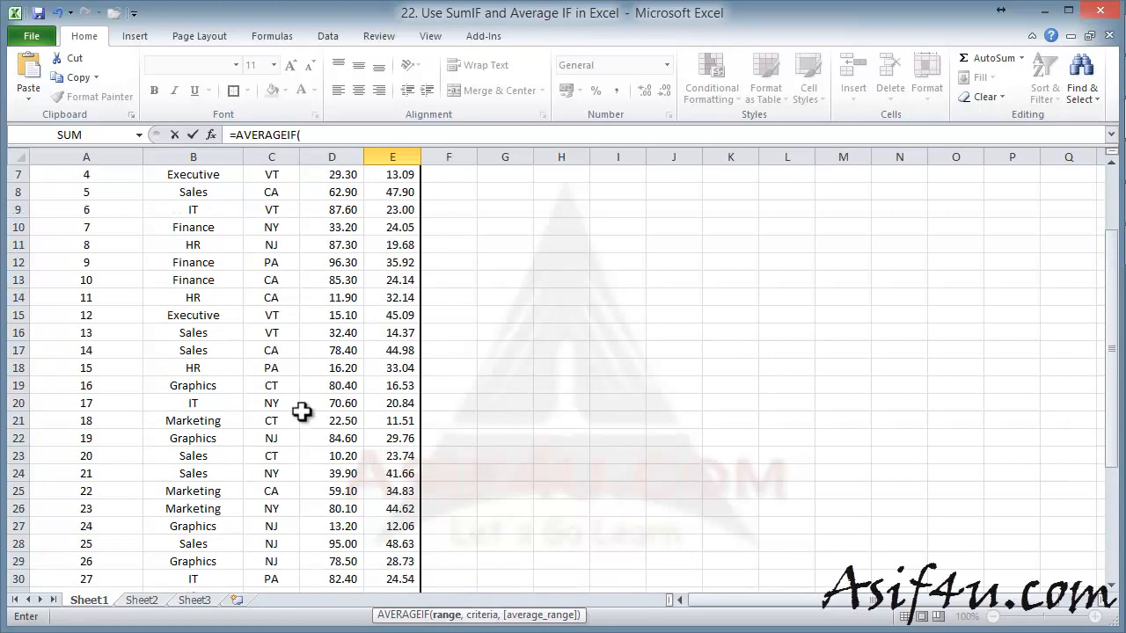
pyautogui.scroll(2, 302, 412)
pyautogui.click(276, 226)
pyautogui.moveTo(275, 226); pyautogui.dragTo(283, 581)
pyautogui.scroll(-3, 410, 453)
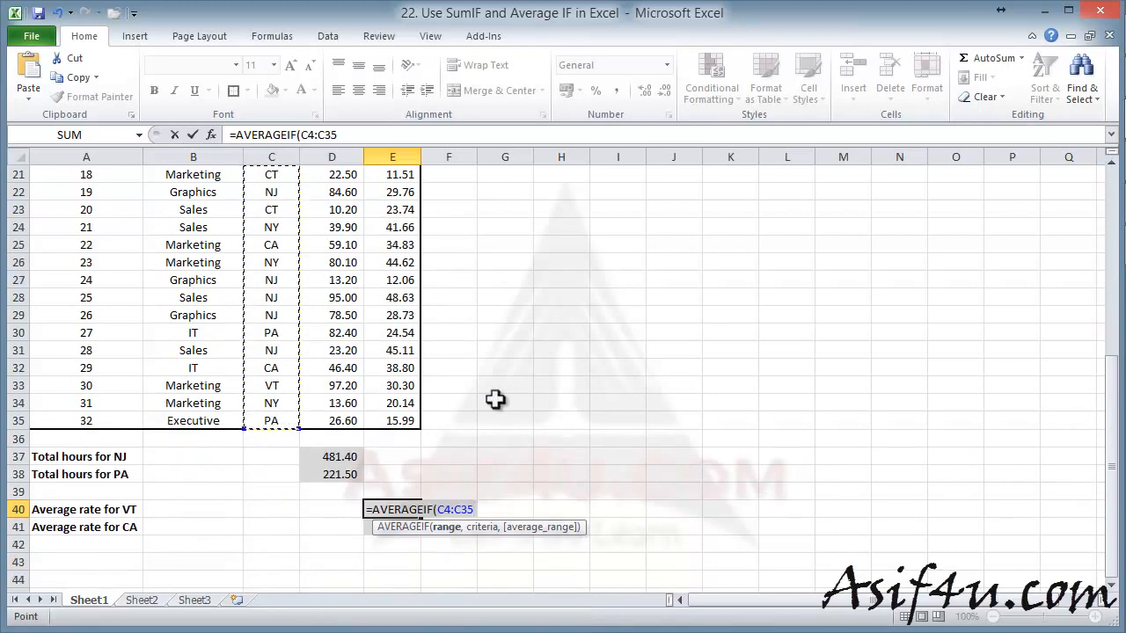
# Step: Complete the E40 AVERAGEIF formula with "VT" as the criteria and the Rate cells E4:E35 as the average range
pyautogui.write(',"')
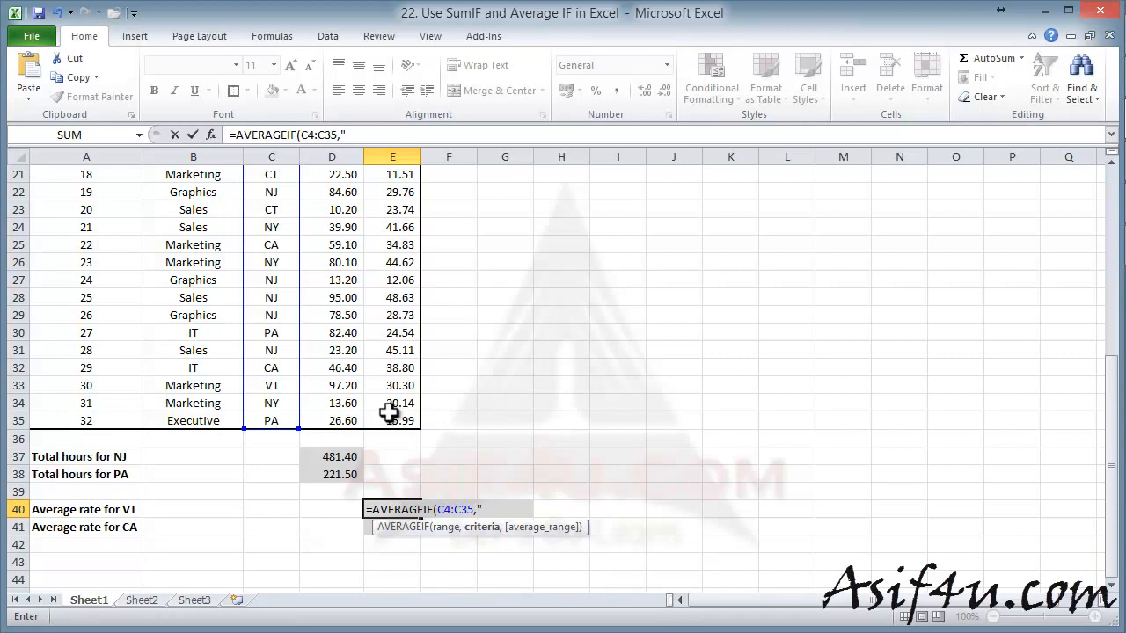
pyautogui.write('VT"')
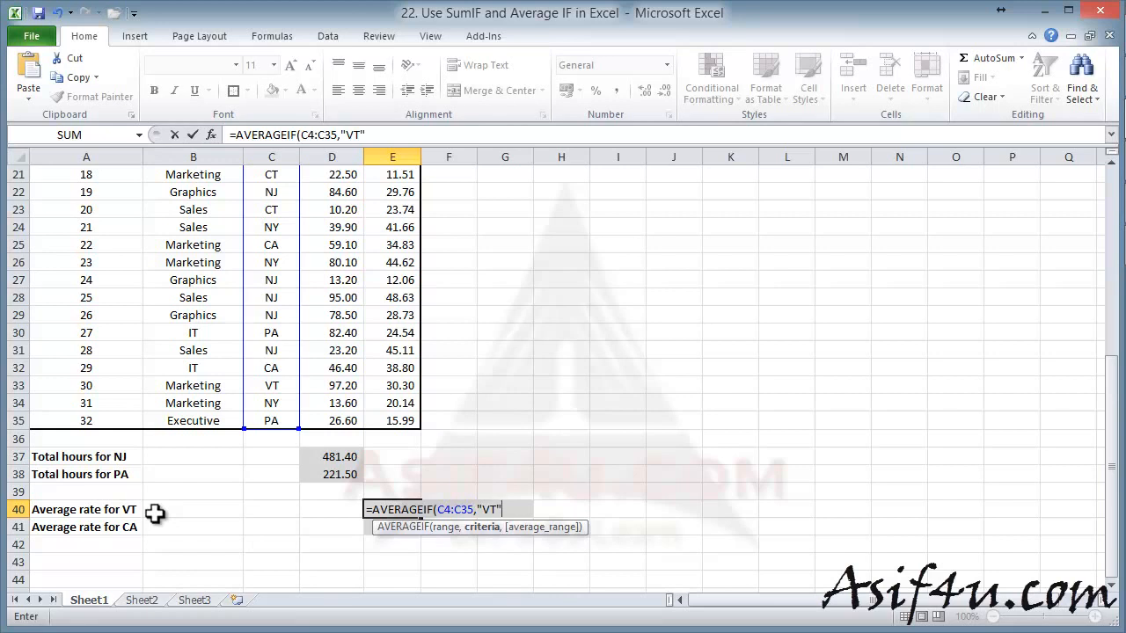
pyautogui.write(',')
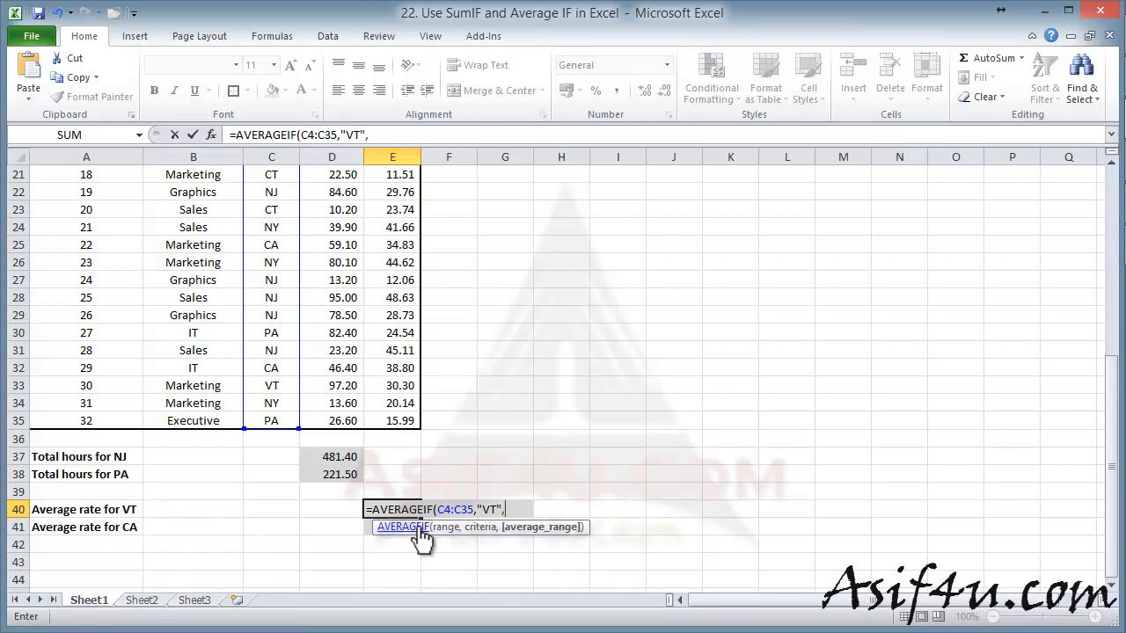
pyautogui.scroll(7, 298, 398)
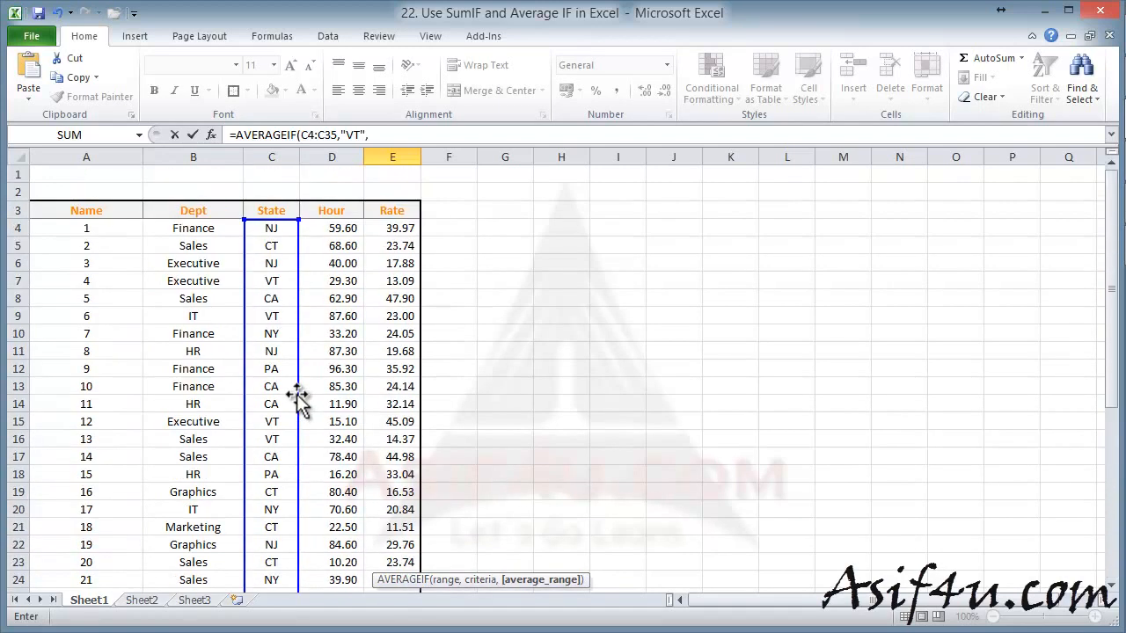
pyautogui.moveTo(392, 228); pyautogui.dragTo(398, 561)
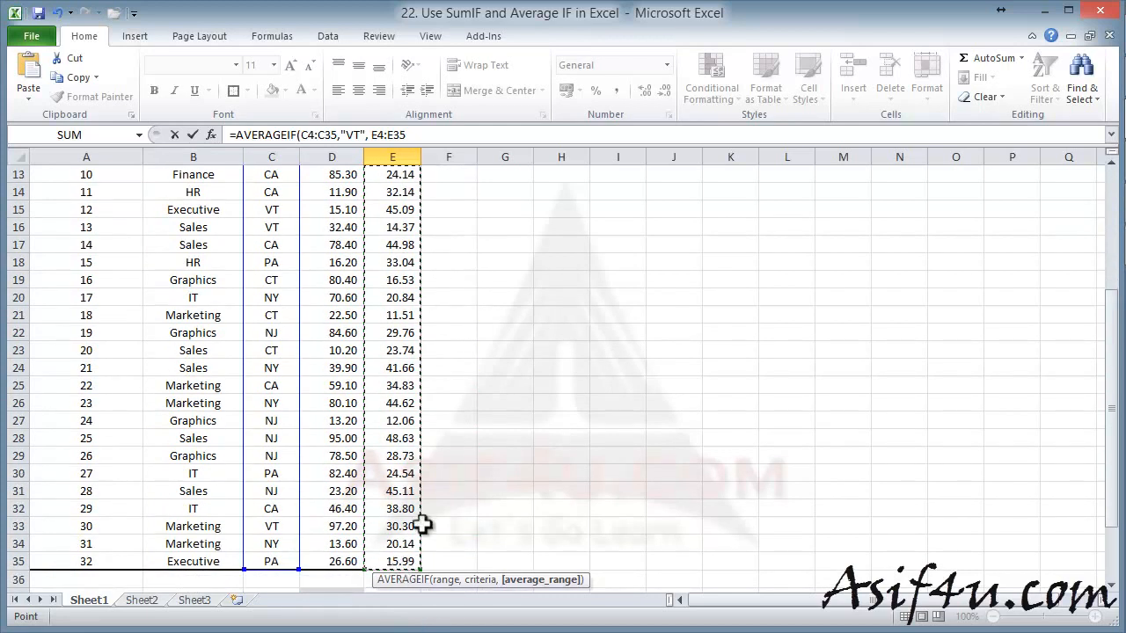
pyautogui.scroll(-3, 505, 432)
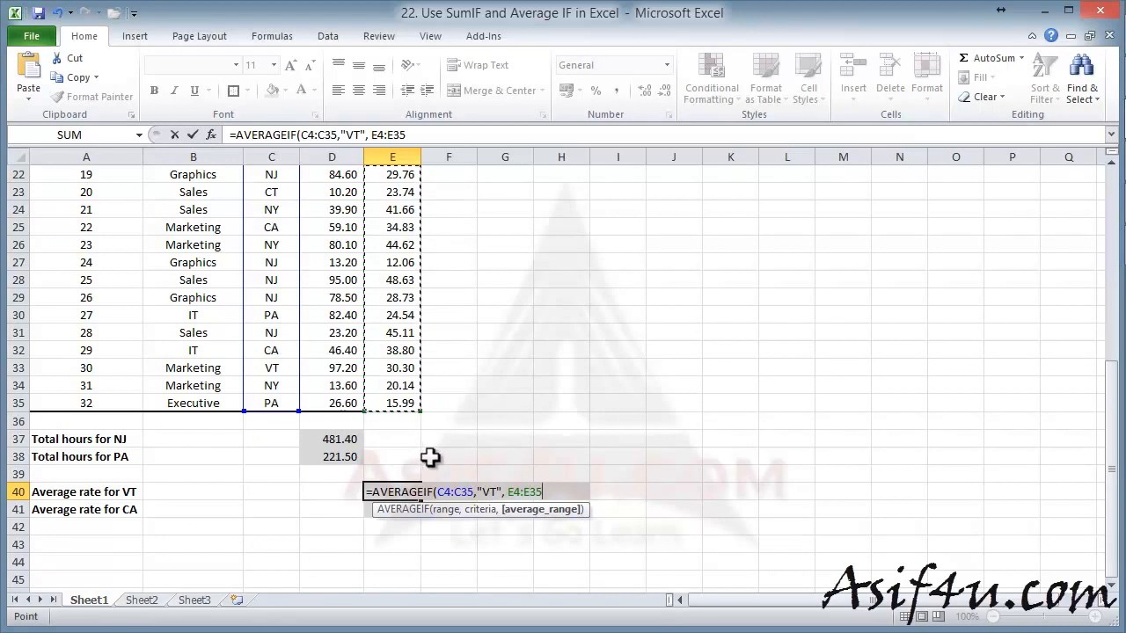
pyautogui.press('Return')
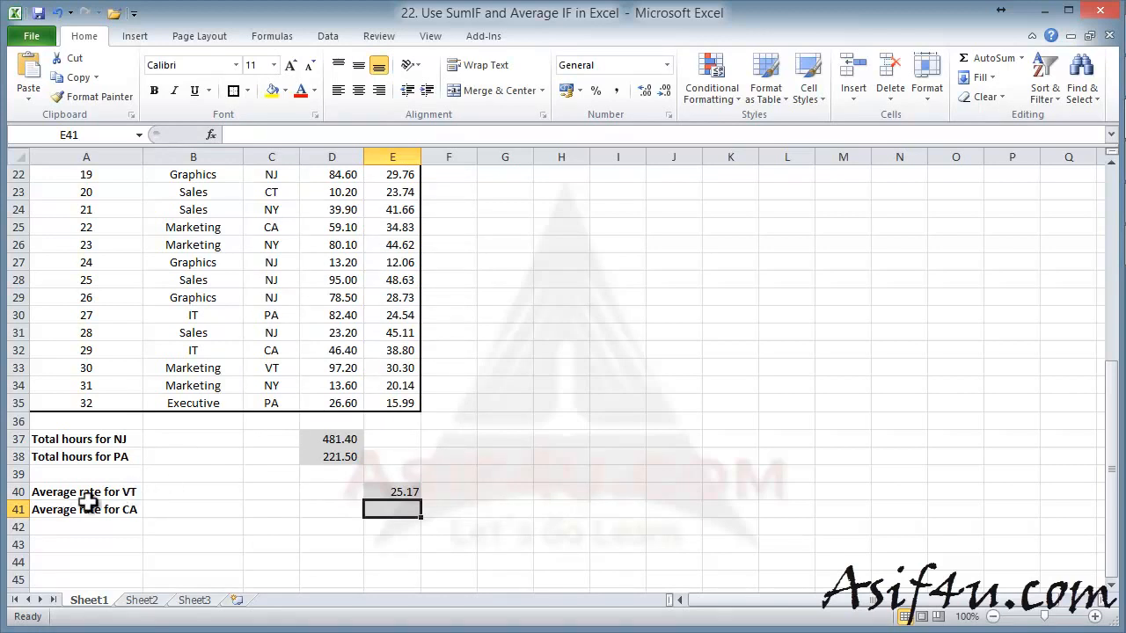
# Step: Select E41 for the CA average rate and review the employee table's State and Rate columns
pyautogui.click(385, 503)
pyautogui.click(427, 493)
pyautogui.click(410, 511)
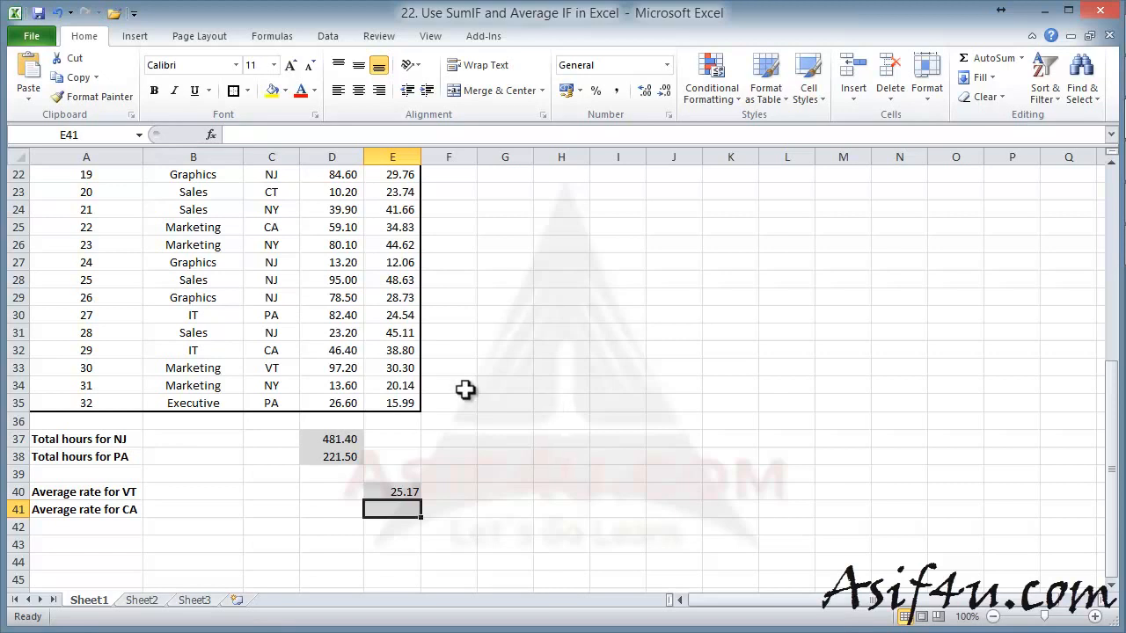
pyautogui.scroll(4, 465, 389)
pyautogui.scroll(3, 464, 390)
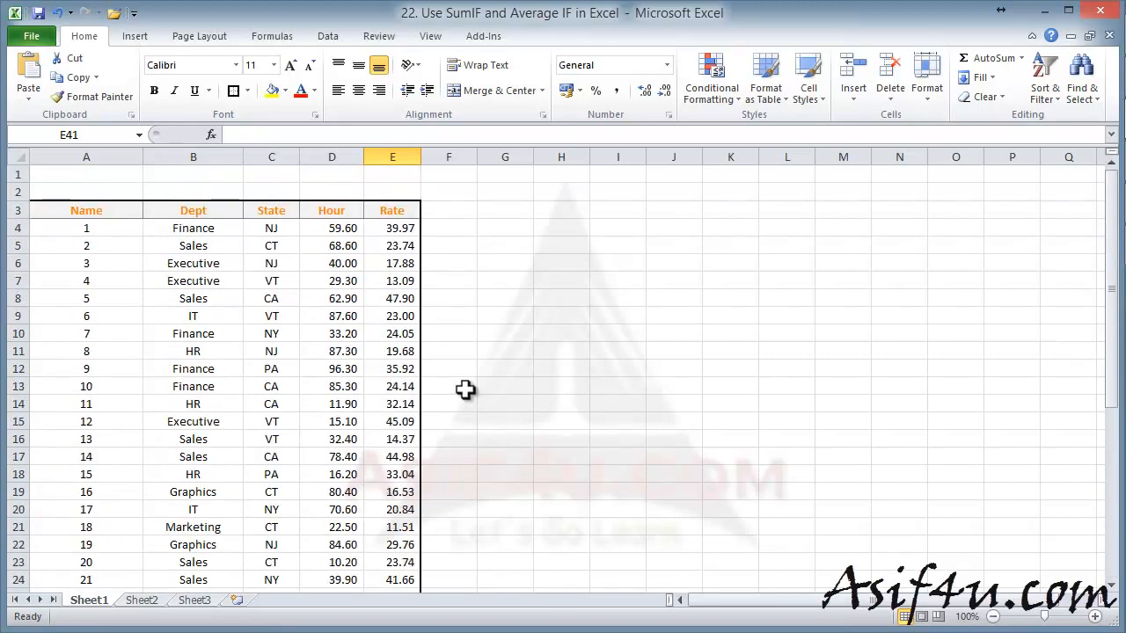